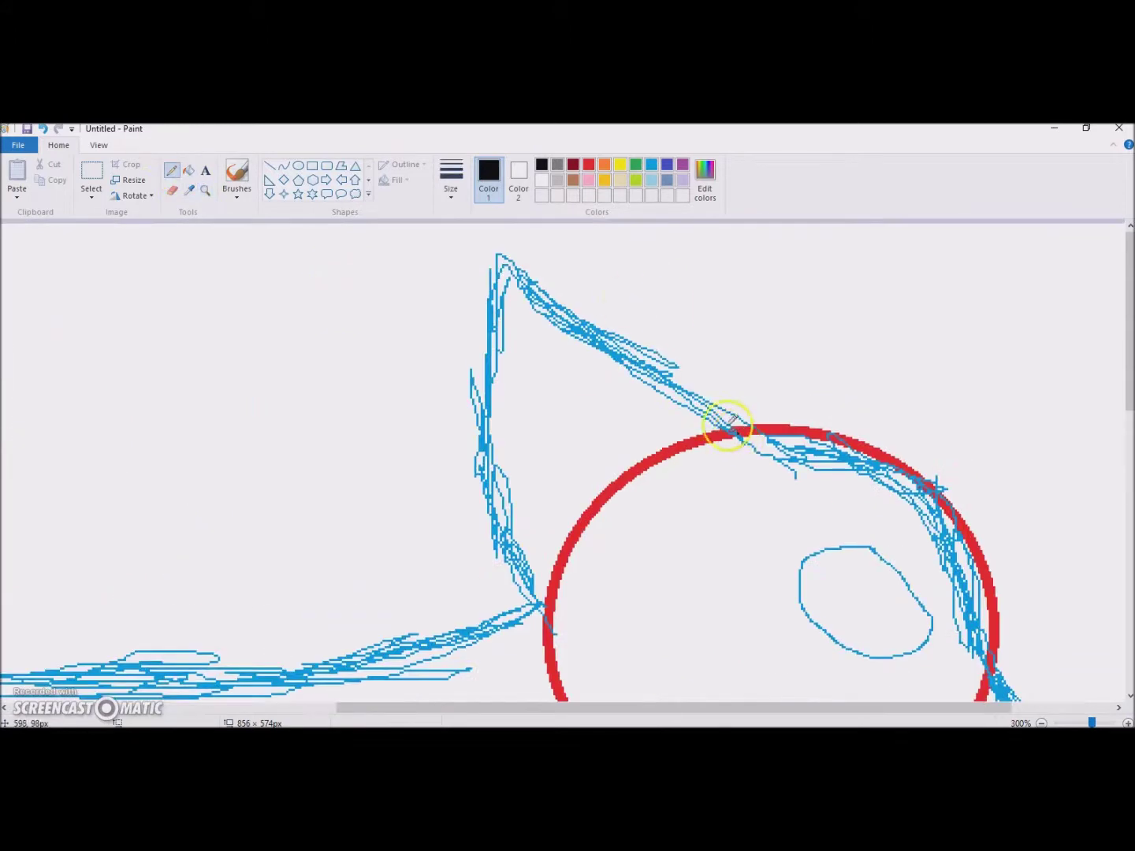
# - Trace the cheek fur tufts, the neck fur and the back line in black over the blue sketch
pyautogui.hotkey('ctrl', 'z')
pyautogui.scroll(-3, 511, 552)
pyautogui.moveTo(707, 379)
pyautogui.mouseDown()
pyautogui.moveTo(698, 373)
pyautogui.moveTo(595, 459)
pyautogui.mouseUp()
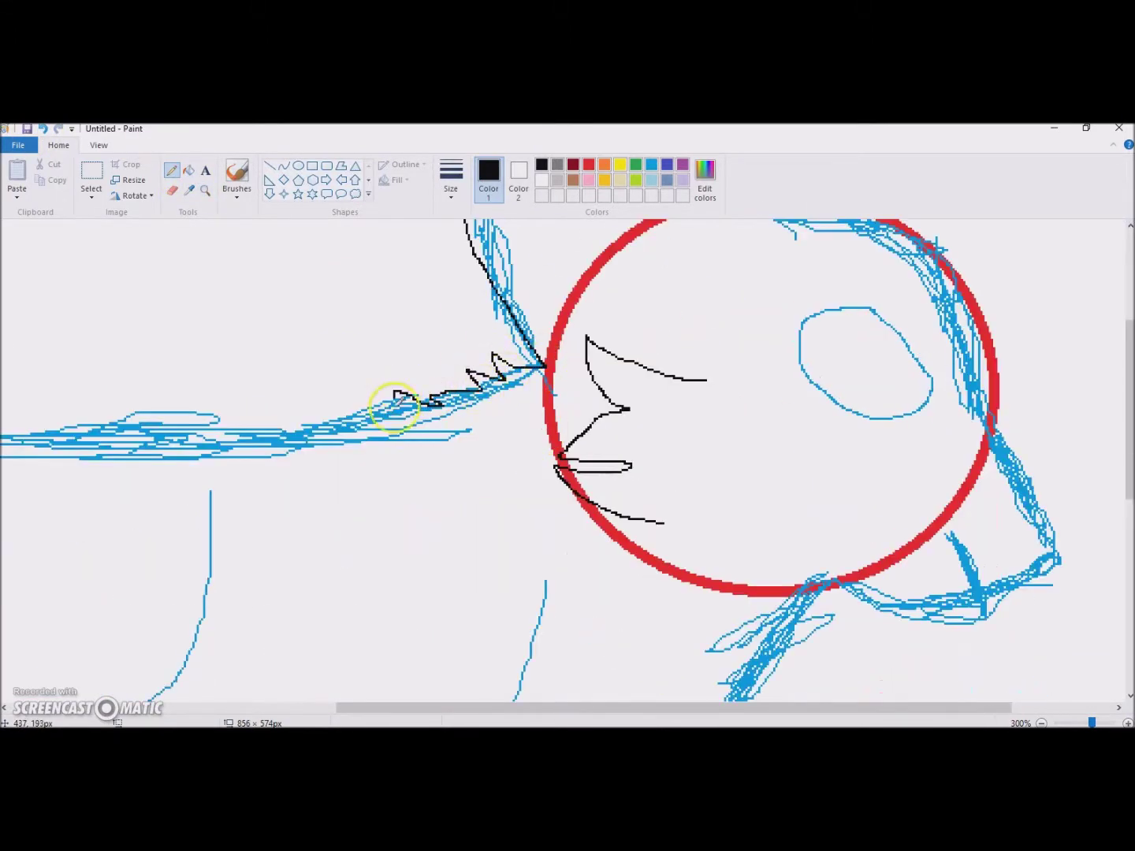
pyautogui.hscroll(-4, 718, 425)
pyautogui.moveTo(178, 470); pyautogui.dragTo(489, 431)
pyautogui.scroll(-3, 238, 492)
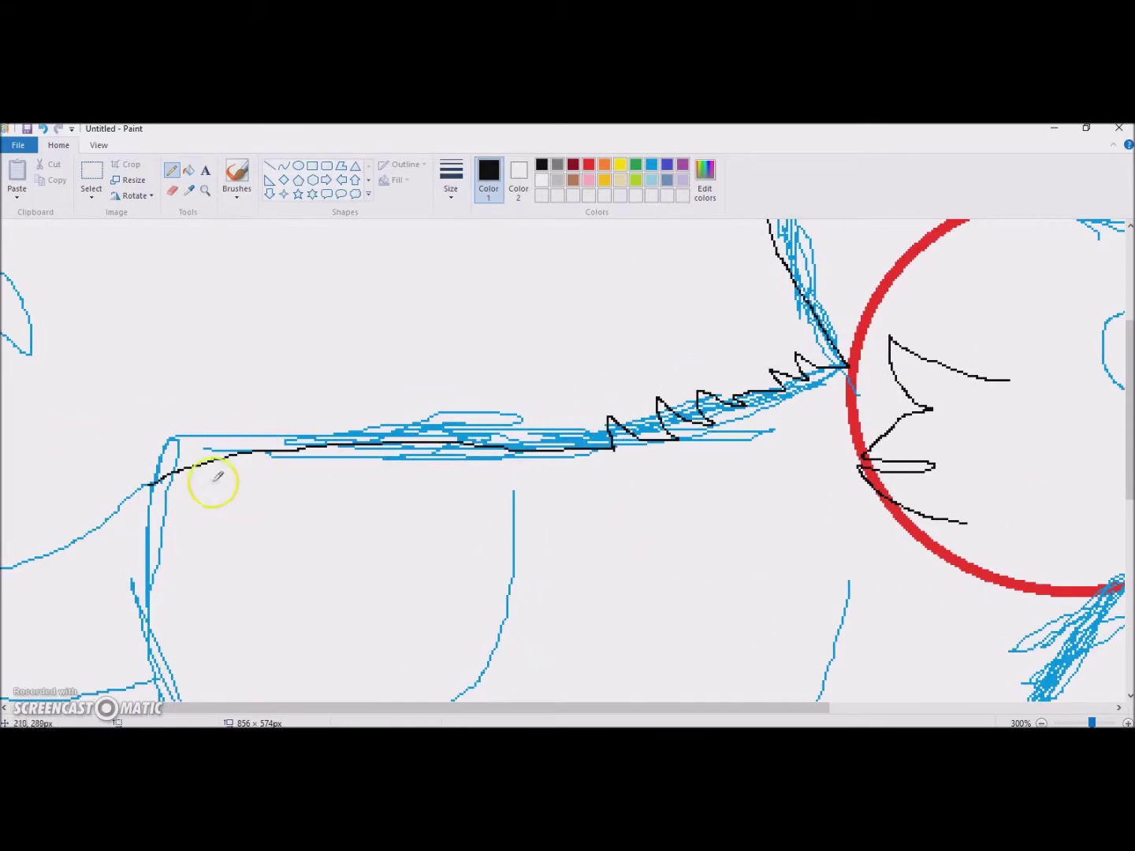
# - Trace the rump fur and the belly fur with jagged black tufts over the blue sketch
pyautogui.hscroll(-3, 377, 268)
pyautogui.moveTo(375, 408); pyautogui.dragTo(393, 440)
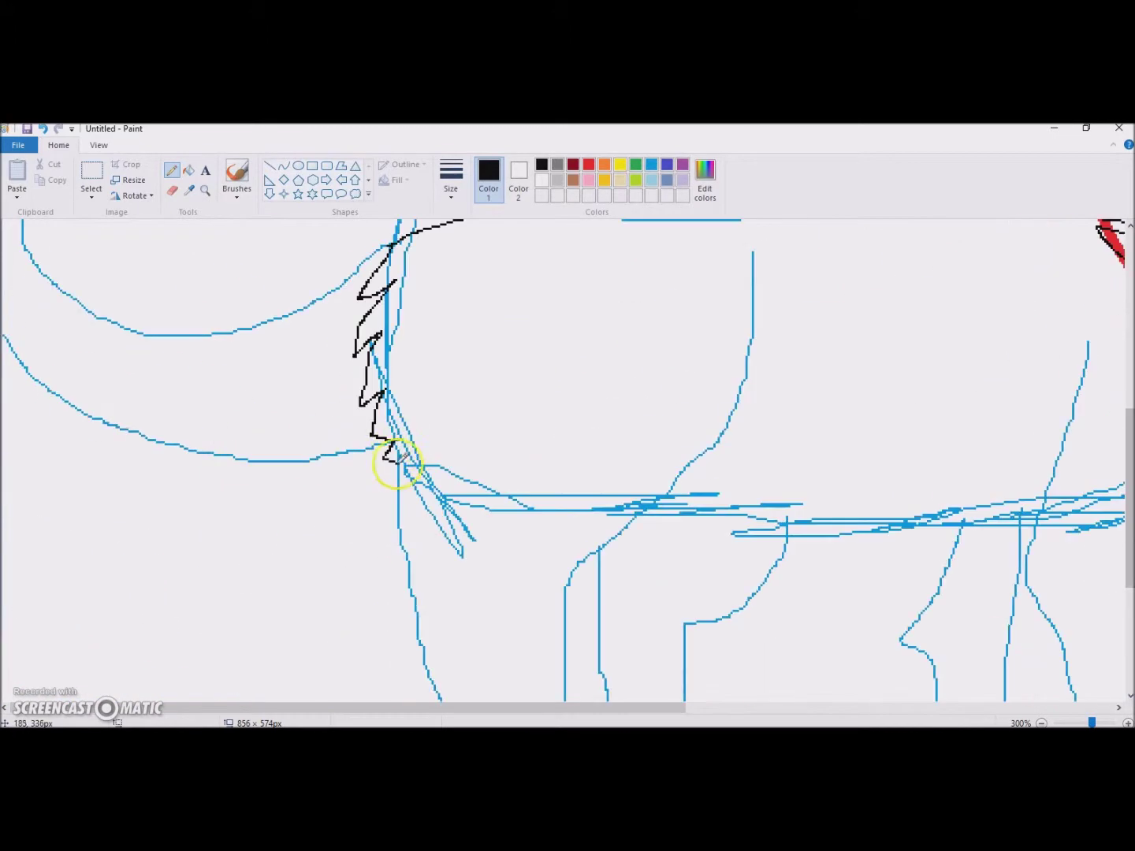
pyautogui.scroll(-1, 667, 483)
pyautogui.moveTo(787, 488)
pyautogui.mouseDown()
pyautogui.moveTo(962, 506)
pyautogui.moveTo(1032, 496)
pyautogui.mouseUp()
pyautogui.moveTo(654, 706); pyautogui.dragTo(914, 707)
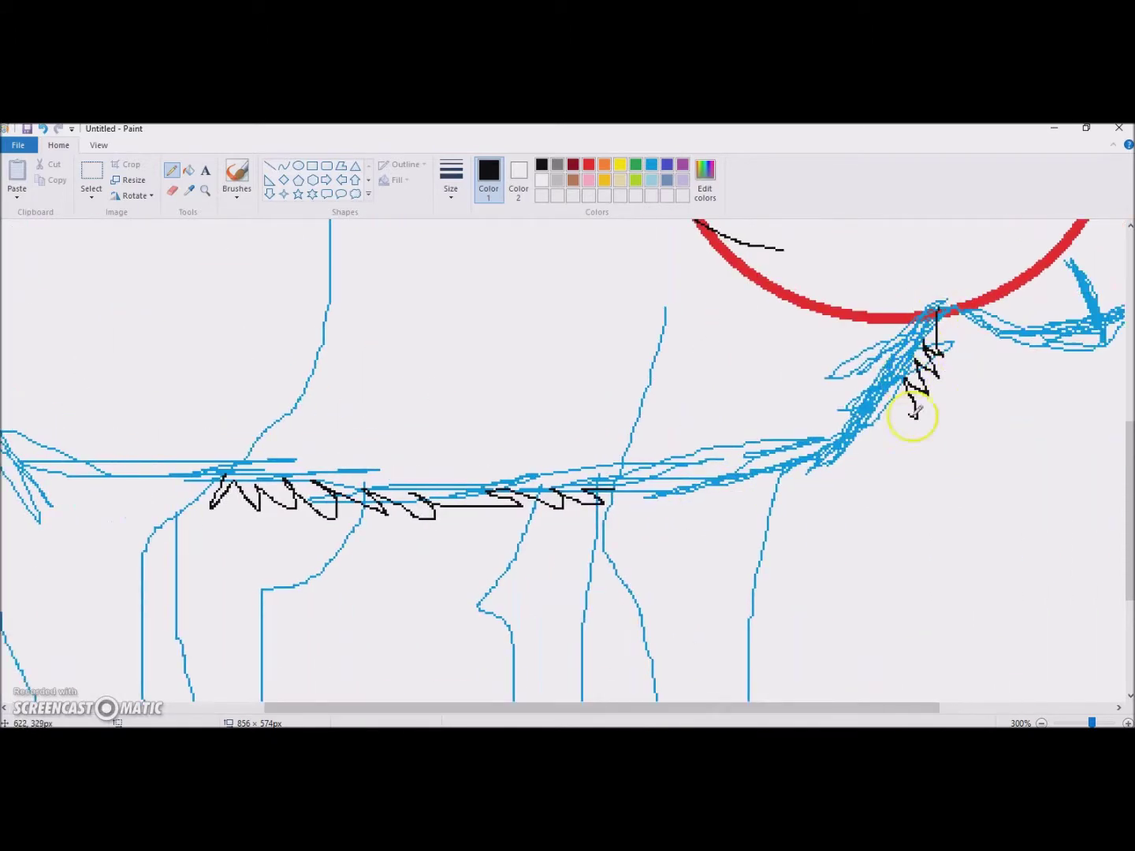
# - Trace the chest fur, the forehead and muzzle contour and the eye in black
pyautogui.scroll(8, 989, 405)
pyautogui.scroll(3, 1061, 517)
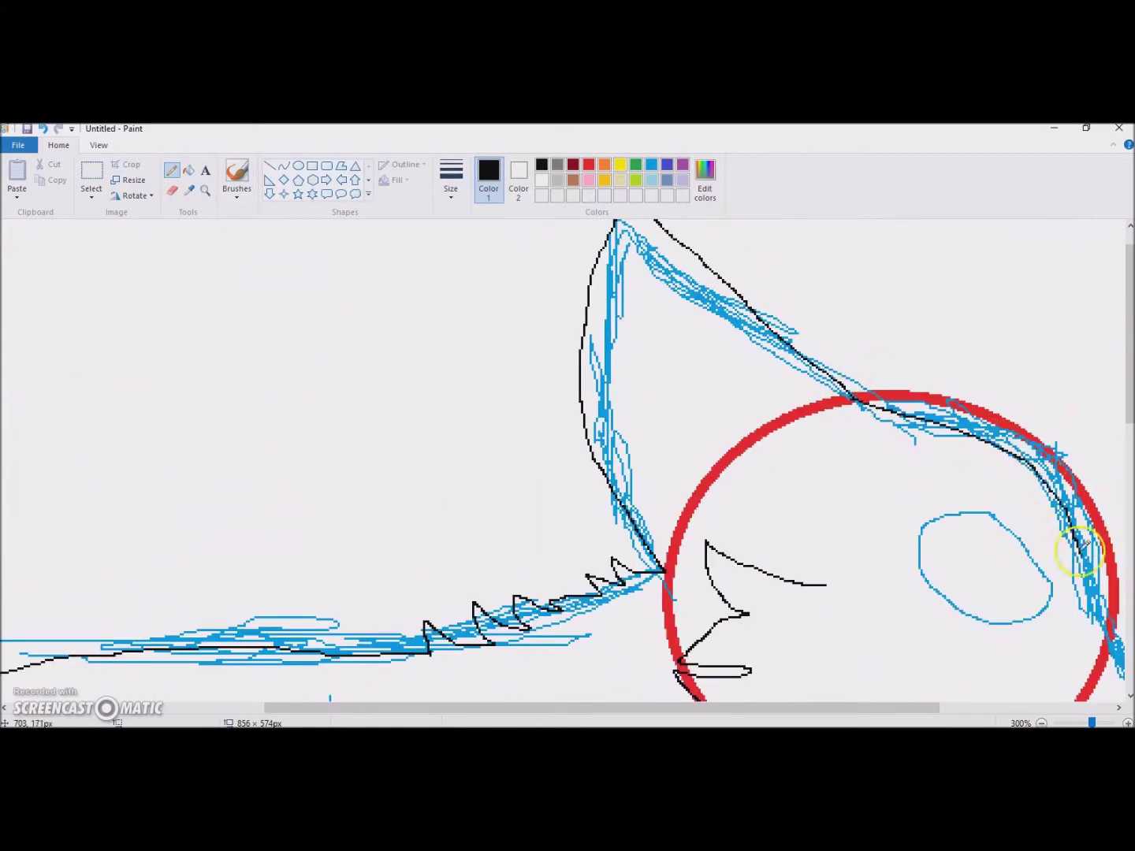
pyautogui.scroll(-6, 938, 328)
pyautogui.hscroll(5, 939, 328)
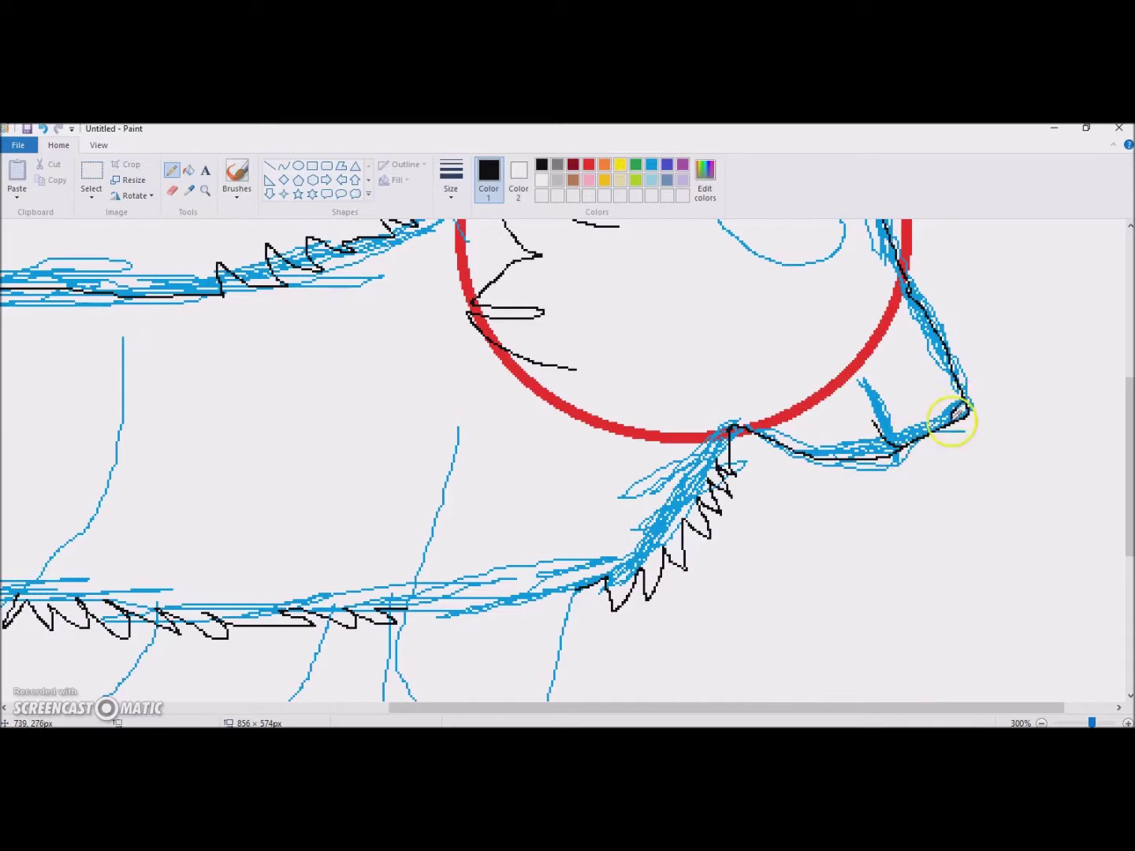
pyautogui.scroll(7, 867, 410)
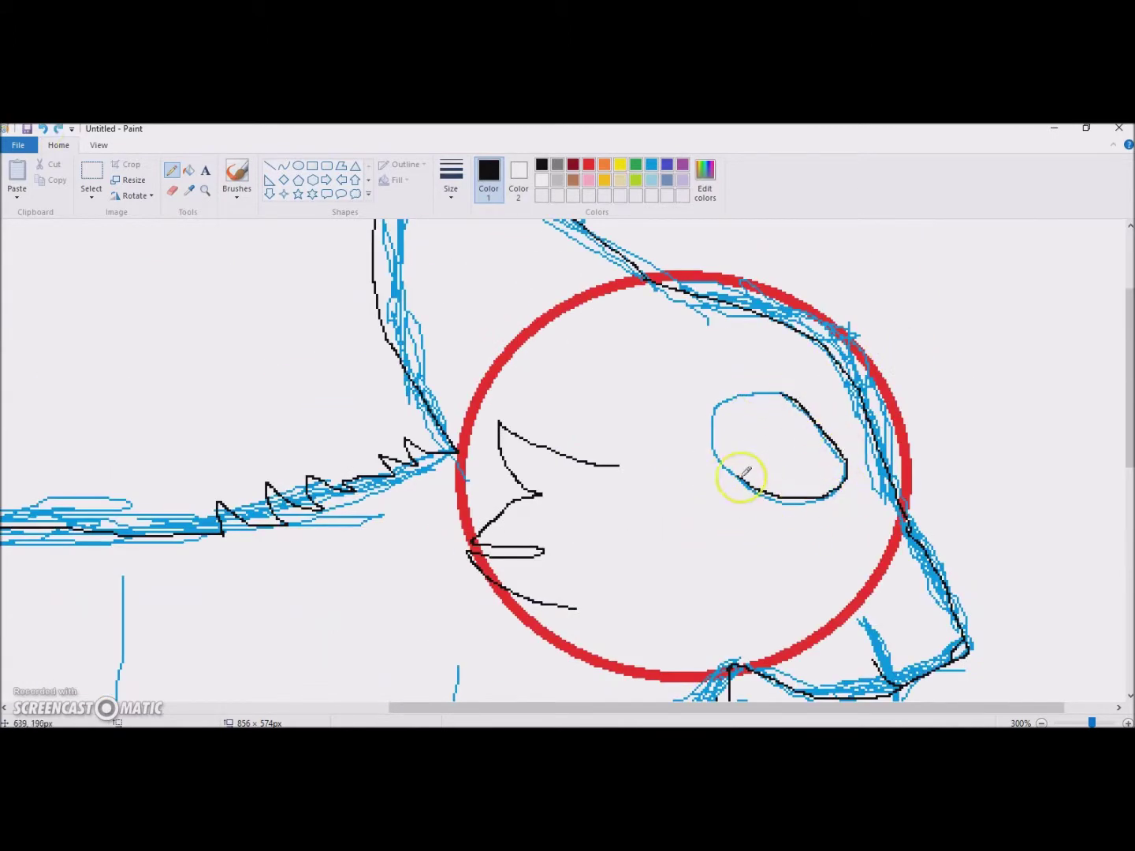
# - Trace the near front leg in black, adding elbow fur and three toe lines on the paw
pyautogui.scroll(-10, 742, 477)
pyautogui.scroll(-7, 402, 260)
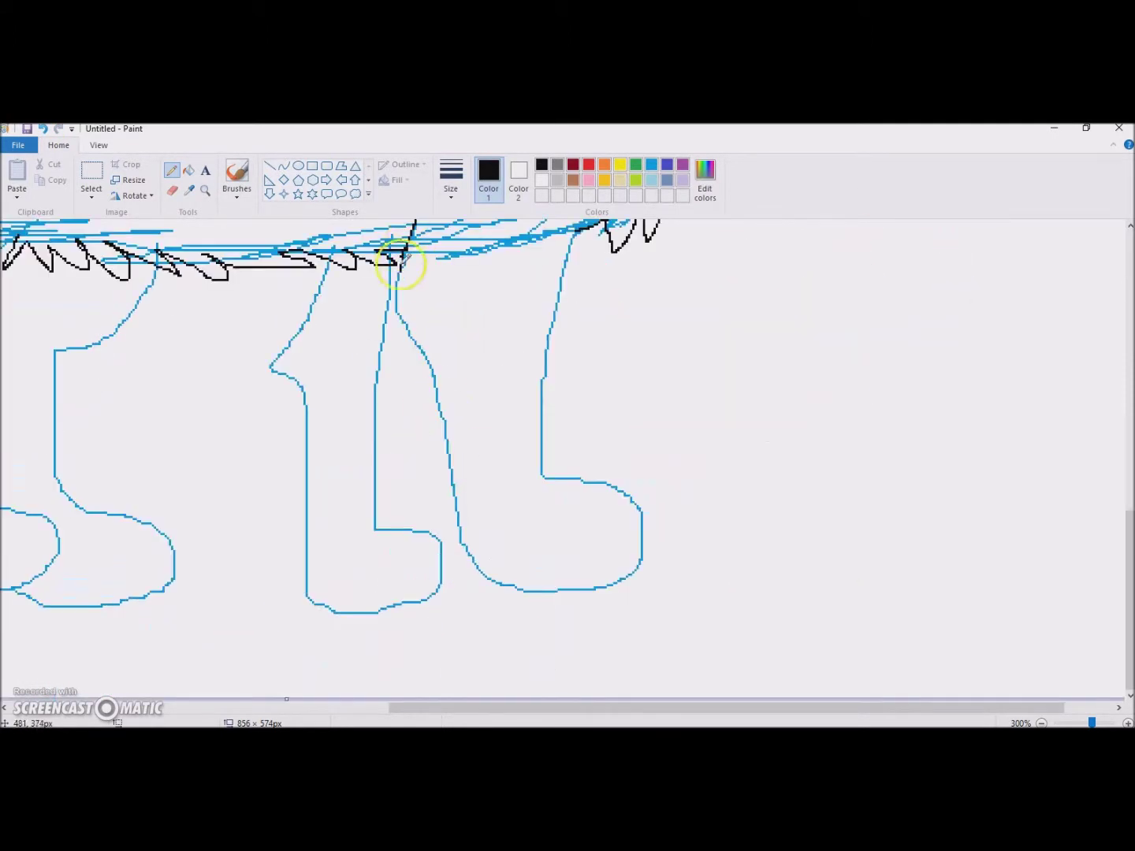
pyautogui.moveTo(408, 331); pyautogui.dragTo(466, 587)
pyautogui.scroll(3, 642, 493)
pyautogui.moveTo(579, 338)
pyautogui.mouseDown()
pyautogui.moveTo(556, 469)
pyautogui.moveTo(644, 600)
pyautogui.mouseUp()
pyautogui.scroll(-3, 644, 600)
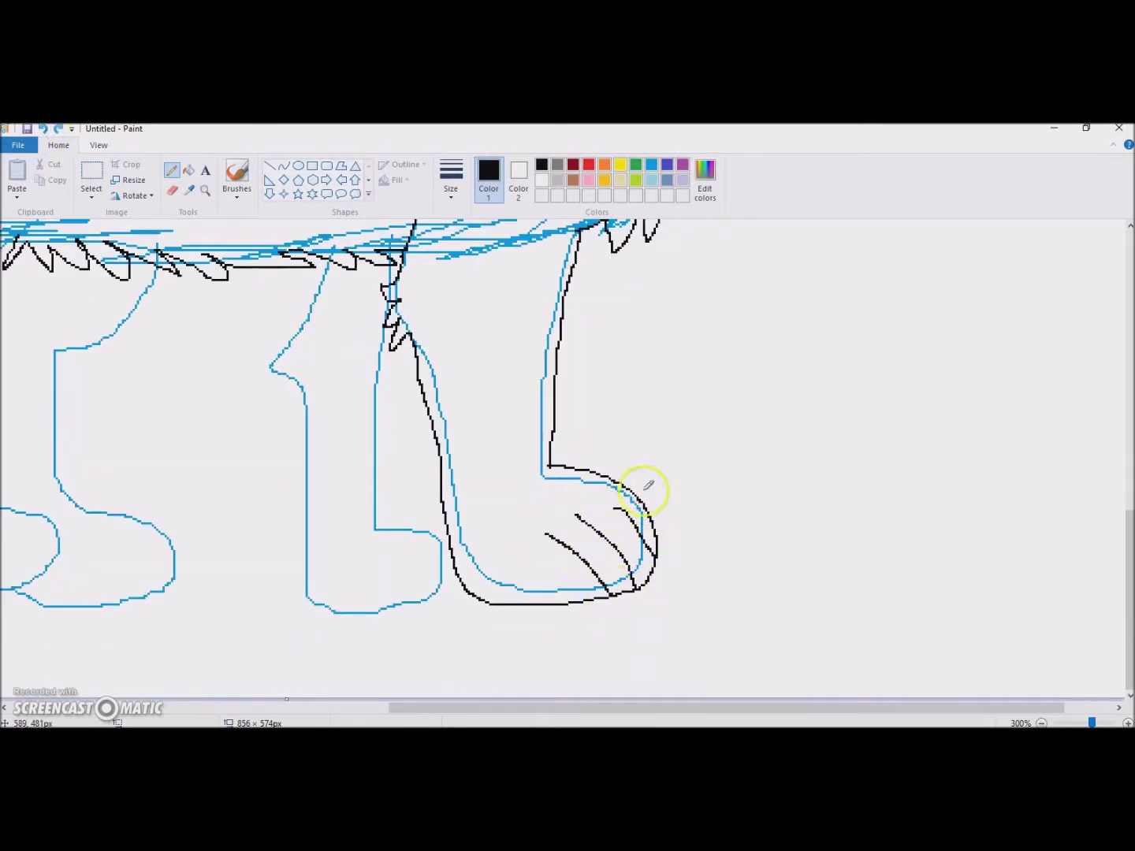
# - Trace the far front leg with its fur and toes, and the far hind leg's front edge and paw in black
pyautogui.moveTo(275, 450)
pyautogui.mouseDown()
pyautogui.moveTo(466, 605)
pyautogui.moveTo(405, 531)
pyautogui.moveTo(387, 330)
pyautogui.mouseUp()
pyautogui.hscroll(-5, 439, 676)
pyautogui.scroll(3, 544, 404)
pyautogui.moveTo(544, 404)
pyautogui.mouseDown()
pyautogui.moveTo(477, 466)
pyautogui.moveTo(454, 467)
pyautogui.moveTo(562, 578)
pyautogui.moveTo(402, 587)
pyautogui.mouseUp()
pyautogui.scroll(-3, 457, 476)
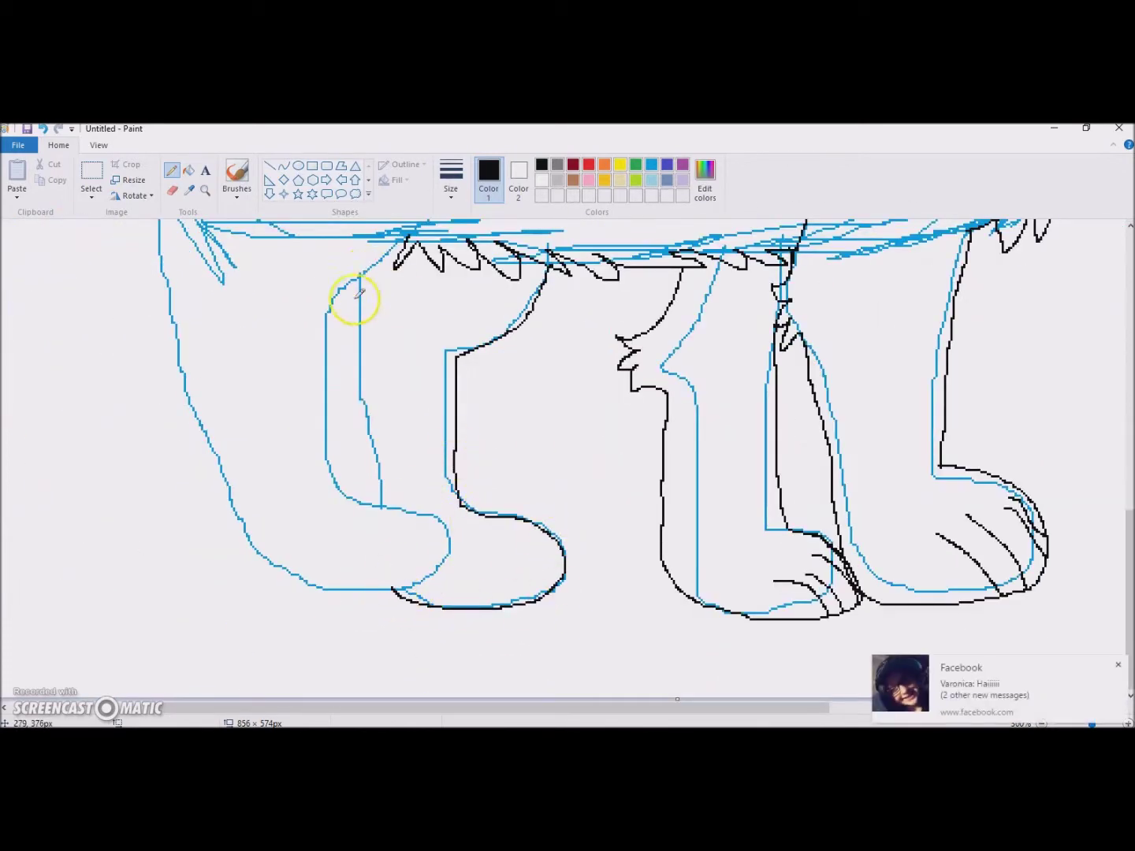
# - Trace the thigh line and the near hind leg down to its paw in black
pyautogui.scroll(5, 480, 494)
pyautogui.moveTo(513, 336); pyautogui.dragTo(473, 544)
pyautogui.hotkey('ctrl', 'z')
pyautogui.scroll(-5, 482, 520)
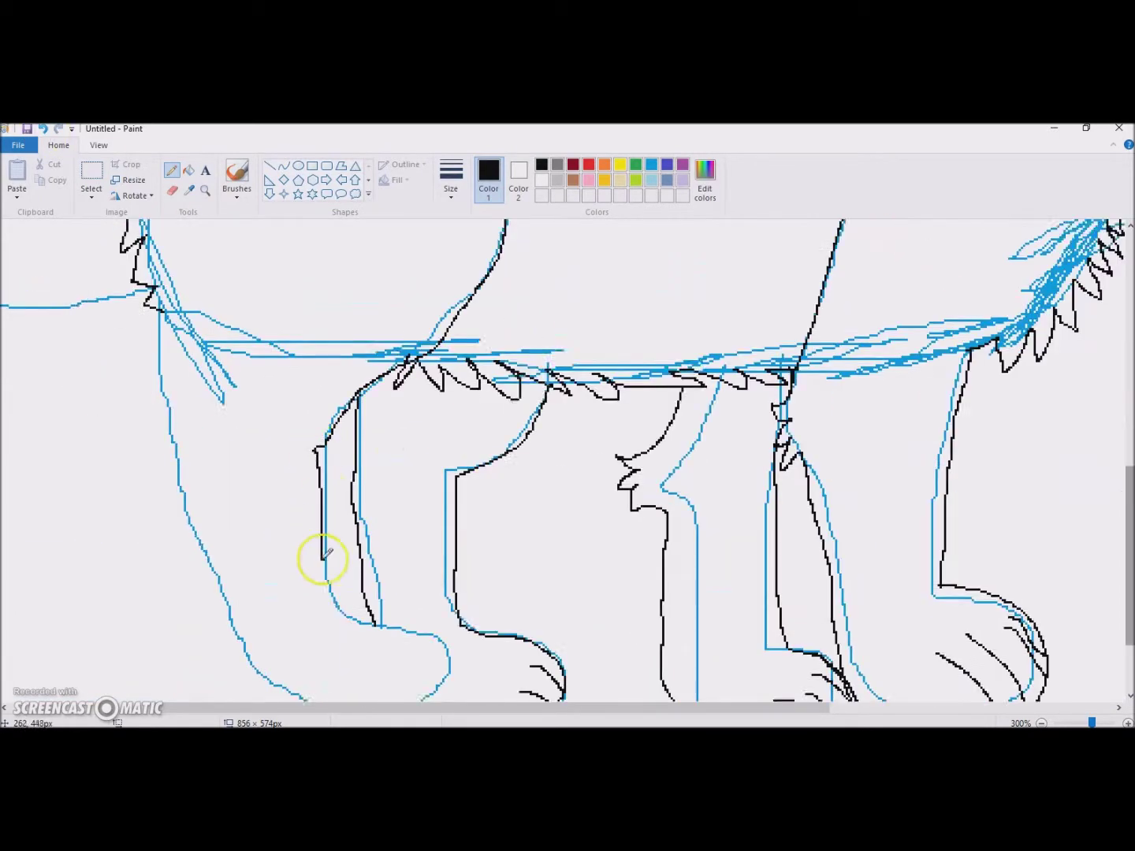
pyautogui.scroll(3, 223, 497)
pyautogui.moveTo(157, 430); pyautogui.dragTo(173, 621)
pyautogui.scroll(-3, 173, 620)
# - Trace the inner and outer curves of the curled tail in black
pyautogui.scroll(5, 589, 629)
pyautogui.hscroll(-3, 273, 603)
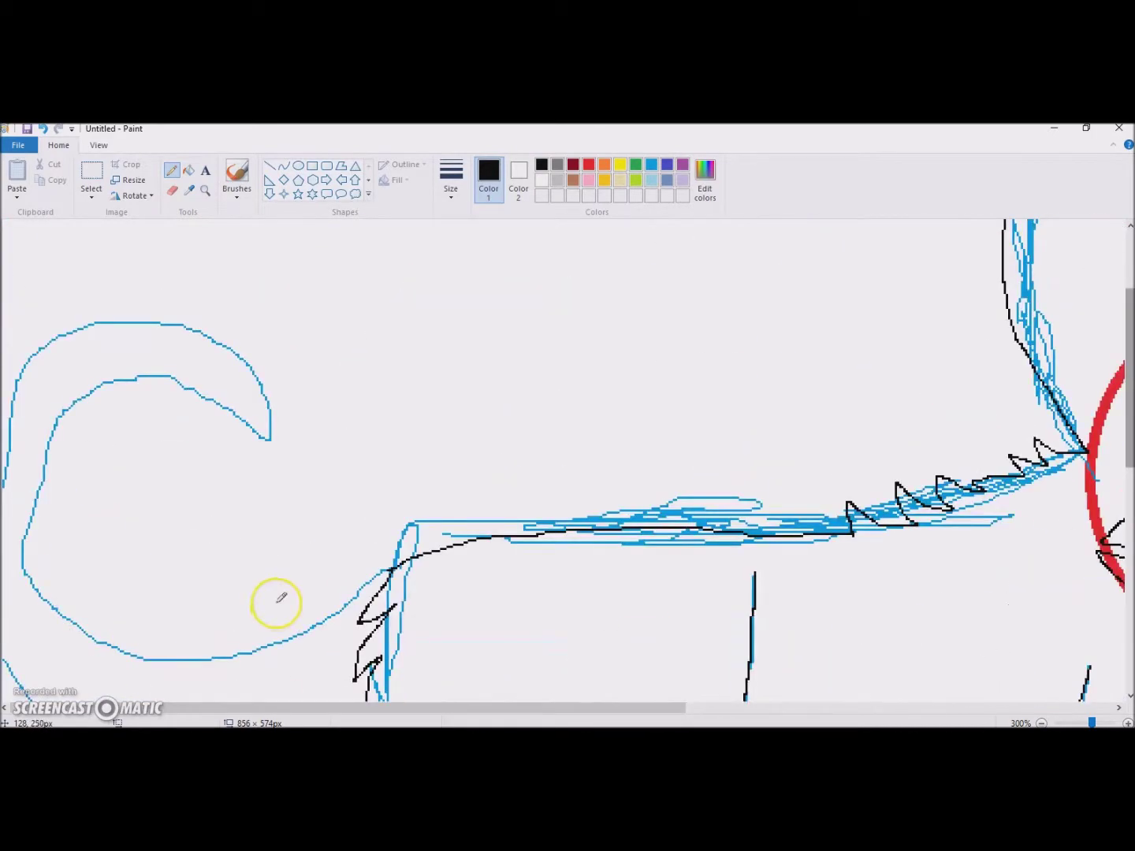
pyautogui.scroll(-2, 158, 552)
pyautogui.moveTo(4, 433); pyautogui.dragTo(252, 546)
pyautogui.scroll(3, 308, 507)
pyautogui.moveTo(4, 485)
pyautogui.mouseDown()
pyautogui.moveTo(76, 329)
pyautogui.moveTo(324, 427)
pyautogui.moveTo(78, 482)
pyautogui.moveTo(357, 590)
pyautogui.mouseUp()
pyautogui.scroll(-2, 356, 589)
# - Erase the red guide circle and the blue sketch lines while keeping the black outline
pyautogui.click(590, 164)
pyautogui.click(172, 190)
pyautogui.moveTo(497, 421)
pyautogui.mouseDown()
pyautogui.moveTo(446, 395)
pyautogui.moveTo(387, 307)
pyautogui.moveTo(159, 405)
pyautogui.moveTo(406, 631)
pyautogui.mouseUp()
pyautogui.click(651, 164)
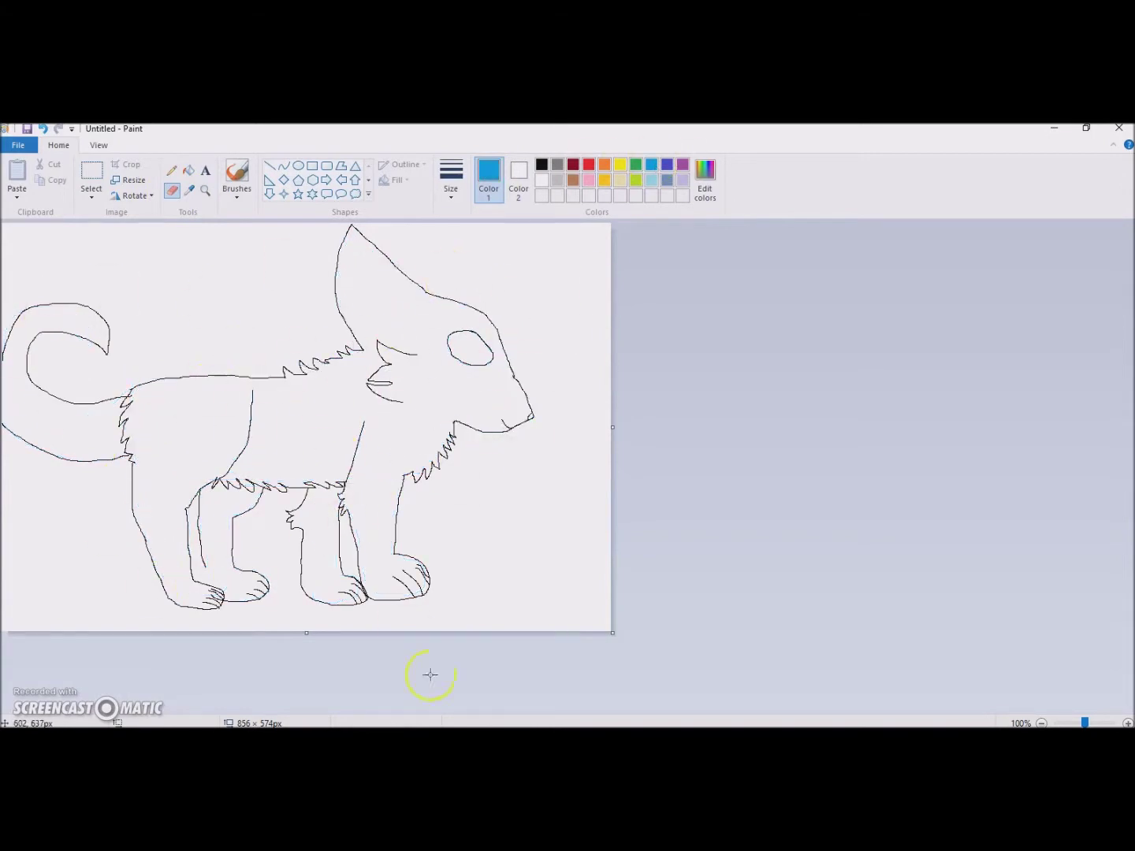
pyautogui.scroll(2, 647, 607)
# - Erase the leftover red guide pixels along the black outline
pyautogui.click(589, 164)
pyautogui.scroll(1, 583, 347)
pyautogui.scroll(-1, 544, 463)
pyautogui.moveTo(583, 346)
pyautogui.mouseDown()
pyautogui.moveTo(544, 569)
pyautogui.moveTo(545, 465)
pyautogui.moveTo(628, 551)
pyautogui.moveTo(481, 606)
pyautogui.mouseUp()
pyautogui.scroll(2, 494, 518)
pyautogui.moveTo(459, 308)
pyautogui.mouseDown()
pyautogui.moveTo(436, 360)
pyautogui.moveTo(405, 578)
pyautogui.moveTo(394, 587)
pyautogui.mouseUp()
pyautogui.scroll(-1, 427, 509)
pyautogui.scroll(-1, 426, 507)
pyautogui.moveTo(418, 364); pyautogui.dragTo(441, 528)
# - Clean up the stray off-colour pixels along the outline with the eraser
pyautogui.click(543, 164)
pyautogui.click(519, 180)
pyautogui.click(557, 164)
pyautogui.click(173, 190)
pyautogui.moveTo(458, 600)
pyautogui.mouseDown()
pyautogui.moveTo(422, 646)
pyautogui.moveTo(332, 559)
pyautogui.moveTo(276, 398)
pyautogui.moveTo(302, 310)
pyautogui.mouseUp()
pyautogui.scroll(3, 344, 438)
pyautogui.moveTo(685, 476); pyautogui.dragTo(700, 342)
pyautogui.click(542, 180)
pyautogui.click(488, 181)
pyautogui.moveTo(450, 347)
pyautogui.mouseDown()
pyautogui.moveTo(447, 564)
pyautogui.moveTo(556, 655)
pyautogui.mouseUp()
pyautogui.scroll(-3, 482, 401)
pyautogui.scroll(3, 482, 401)
# - Replace the red remnants in the outline with black and redraw the near front leg and paw in black
pyautogui.click(589, 164)
pyautogui.click(519, 180)
pyautogui.click(543, 165)
pyautogui.click(489, 182)
pyautogui.scroll(3, 520, 474)
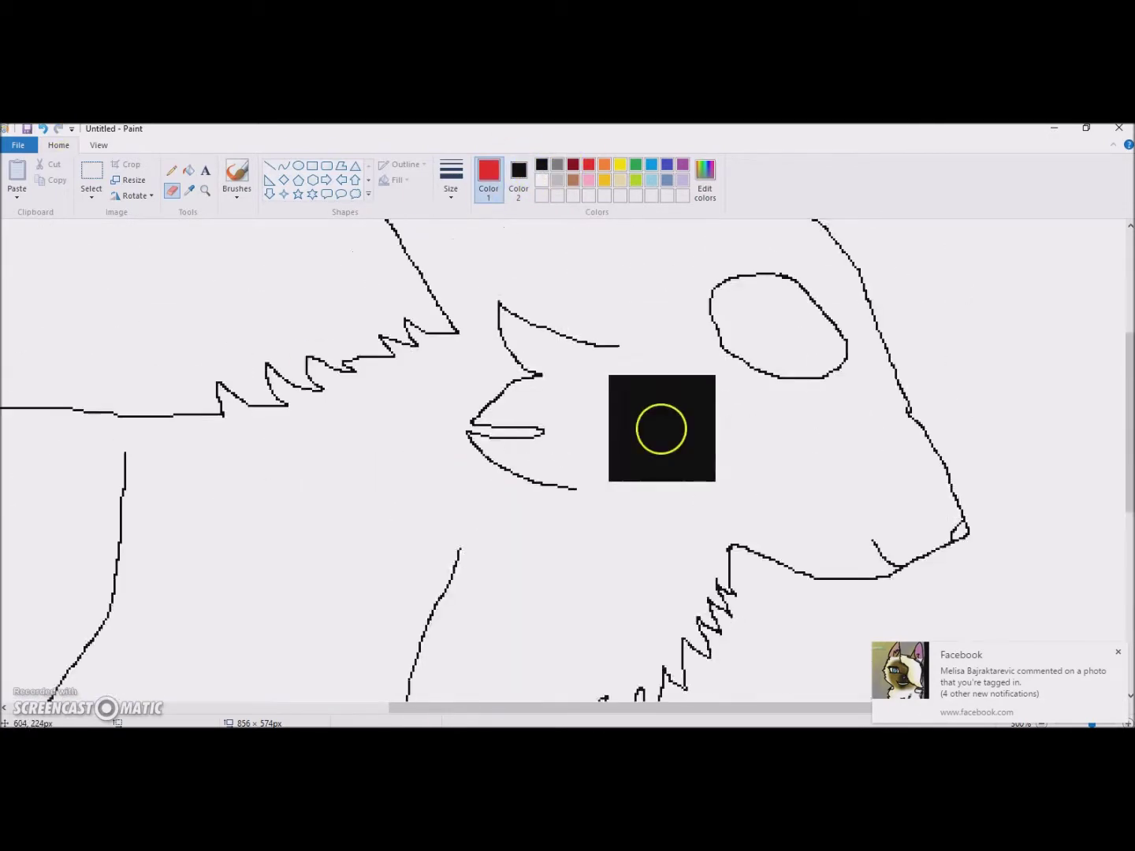
pyautogui.scroll(-5, 659, 426)
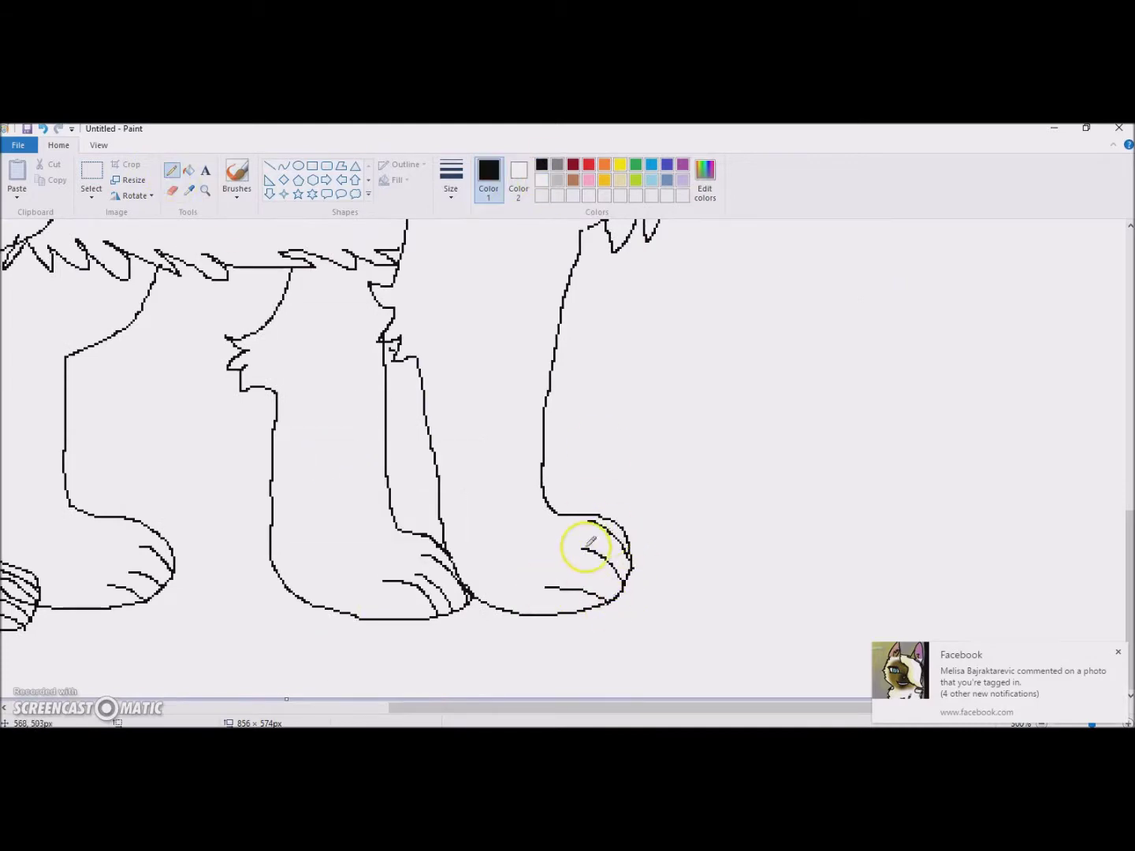
pyautogui.scroll(5, 1119, 594)
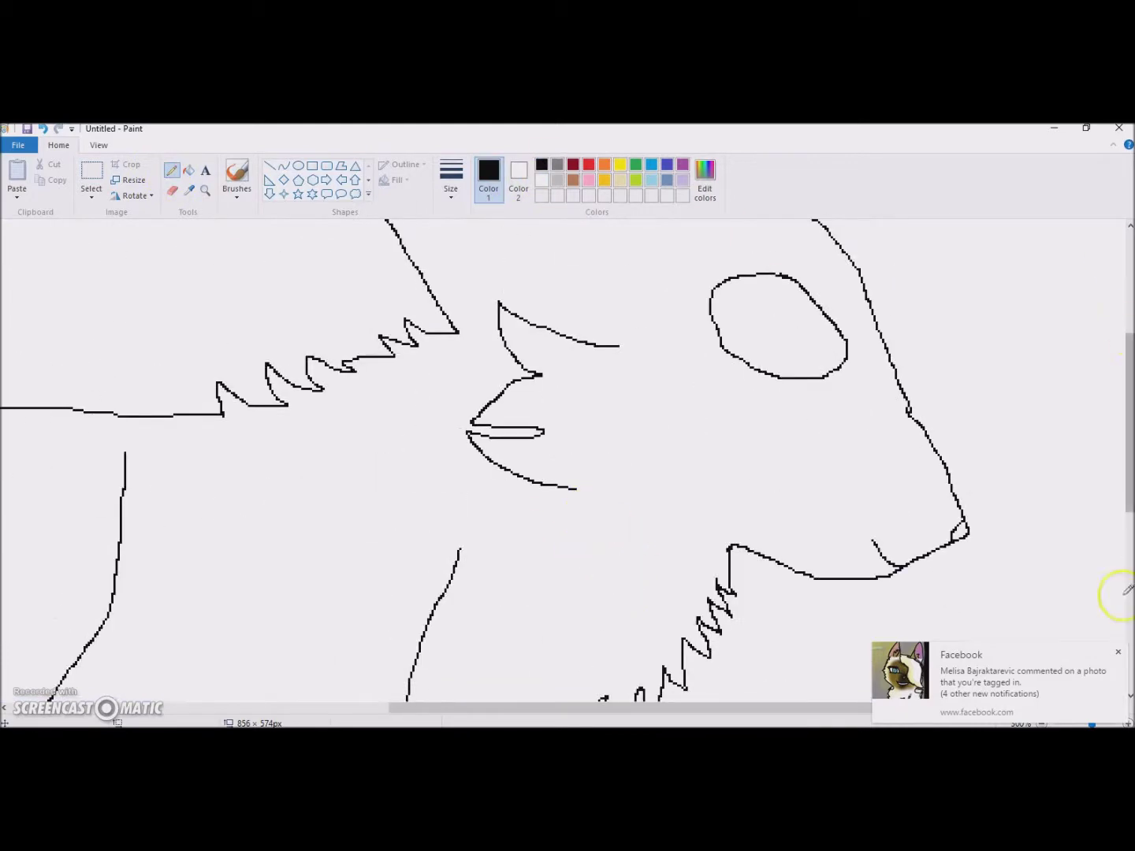
# - Define a custom light blue as the drawing colour, viewing the whole canvas
pyautogui.click(205, 190)
pyautogui.rightClick(287, 410)
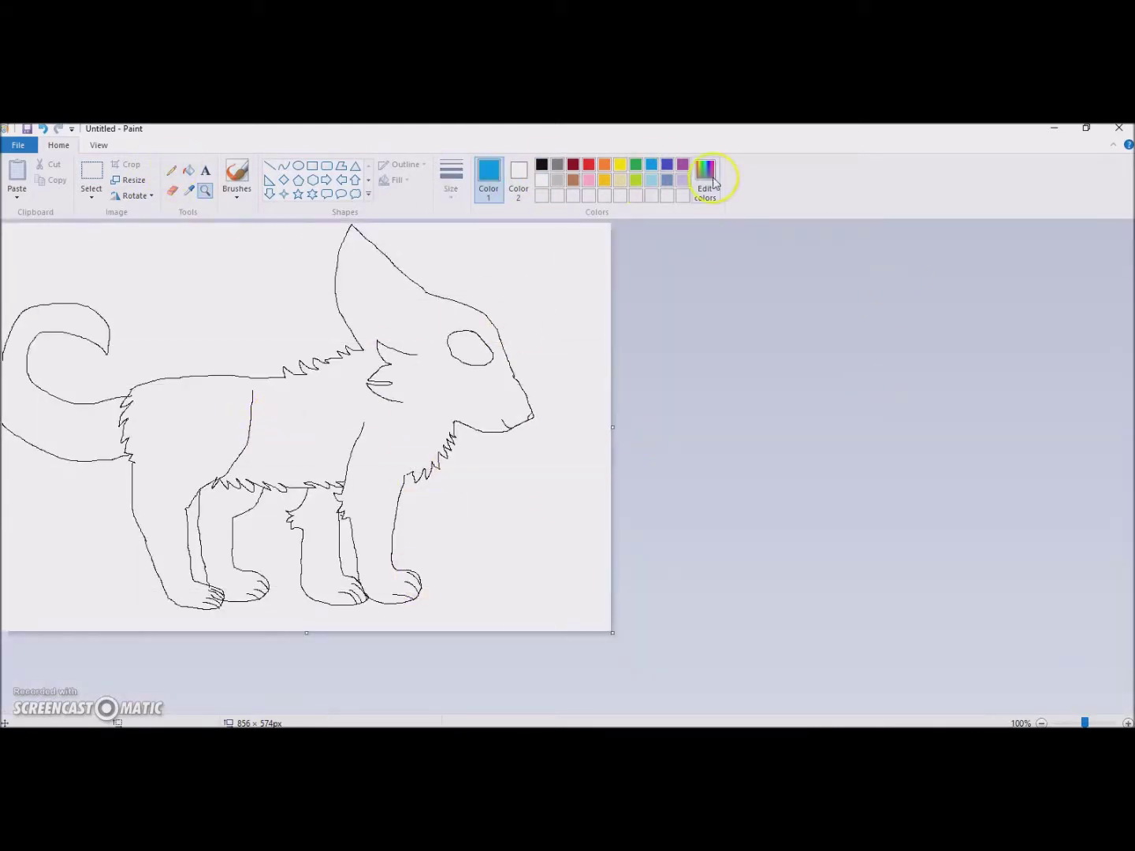
pyautogui.click(705, 177)
pyautogui.click(649, 338)
pyautogui.click(721, 398)
pyautogui.click(437, 528)
# - Fill the background, body, eye and far legs with light blue
pyautogui.click(188, 170)
pyautogui.click(210, 245)
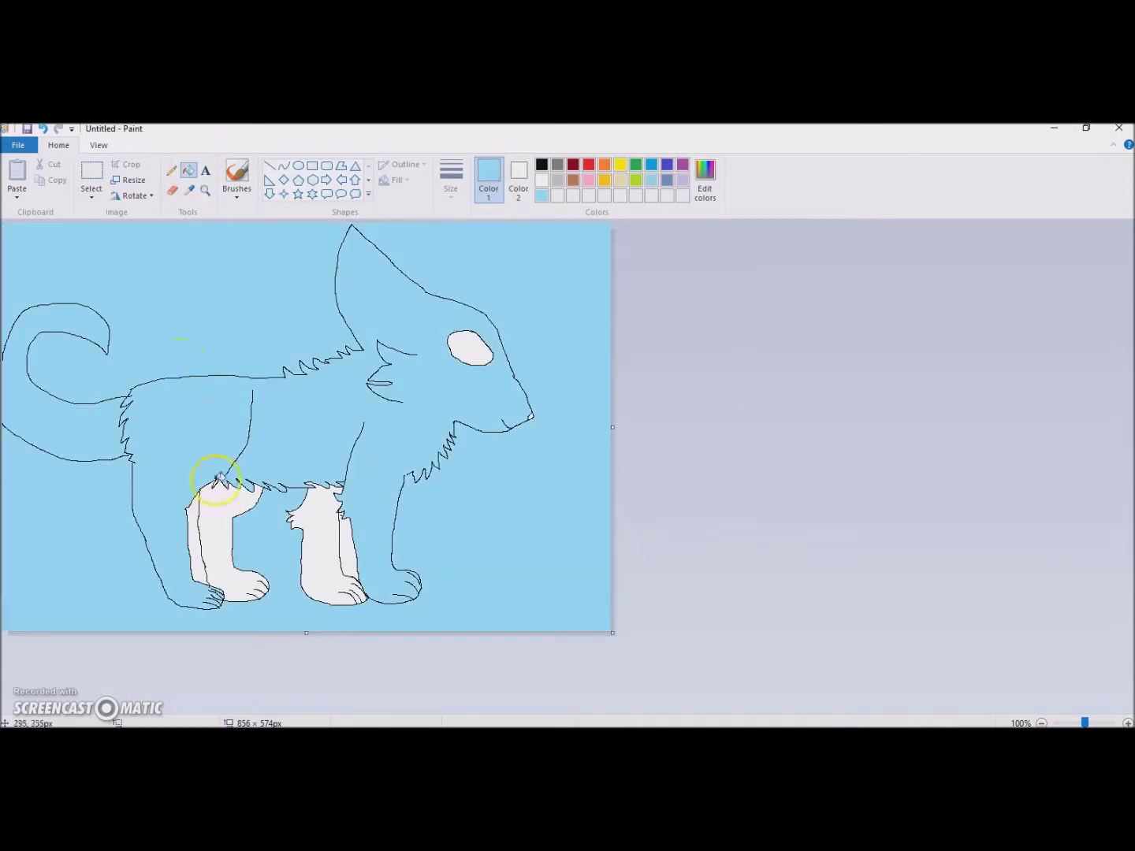
pyautogui.click(470, 348)
pyautogui.click(323, 552)
pyautogui.click(238, 544)
pyautogui.click(197, 536)
# - Replace the remaining white pixels along the outlines with light blue using the eraser
pyautogui.click(172, 190)
pyautogui.click(489, 188)
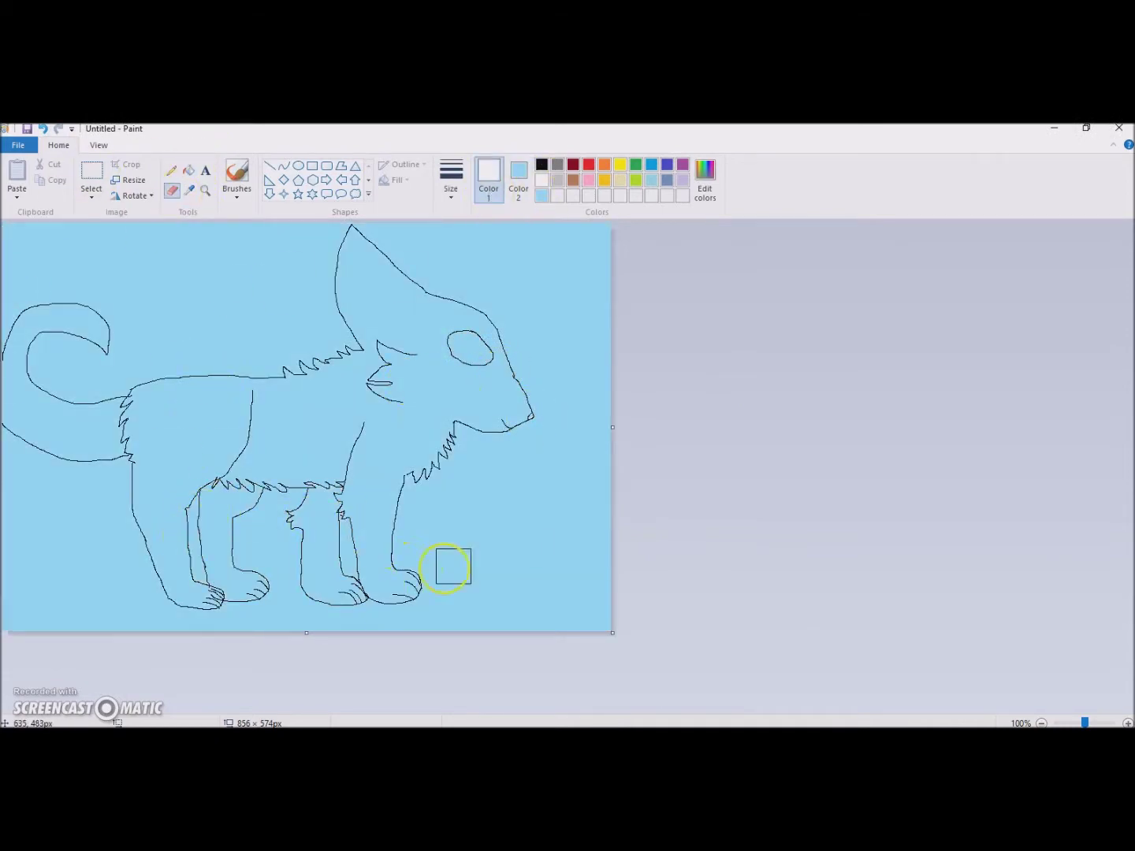
pyautogui.keyDown('ctrl'); pyautogui.scroll(2, 529, 557); pyautogui.keyUp('ctrl')
pyautogui.scroll(-3, 837, 495)
pyautogui.hscroll(-3, 408, 707)
pyautogui.hscroll(-1, 408, 708)
pyautogui.scroll(-2, 558, 457)
pyautogui.scroll(5, 1114, 272)
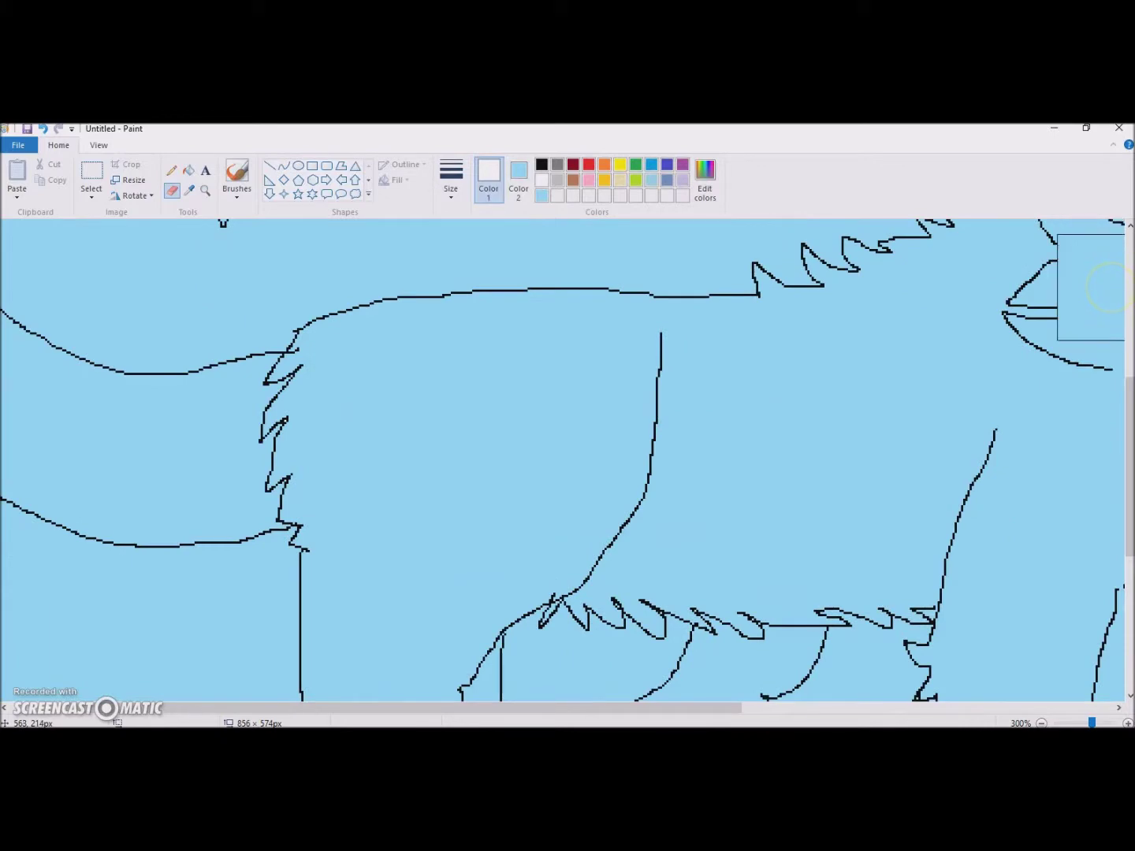
pyautogui.scroll(3, 13, 498)
pyautogui.hscroll(5, 735, 697)
pyautogui.hscroll(-1, 734, 698)
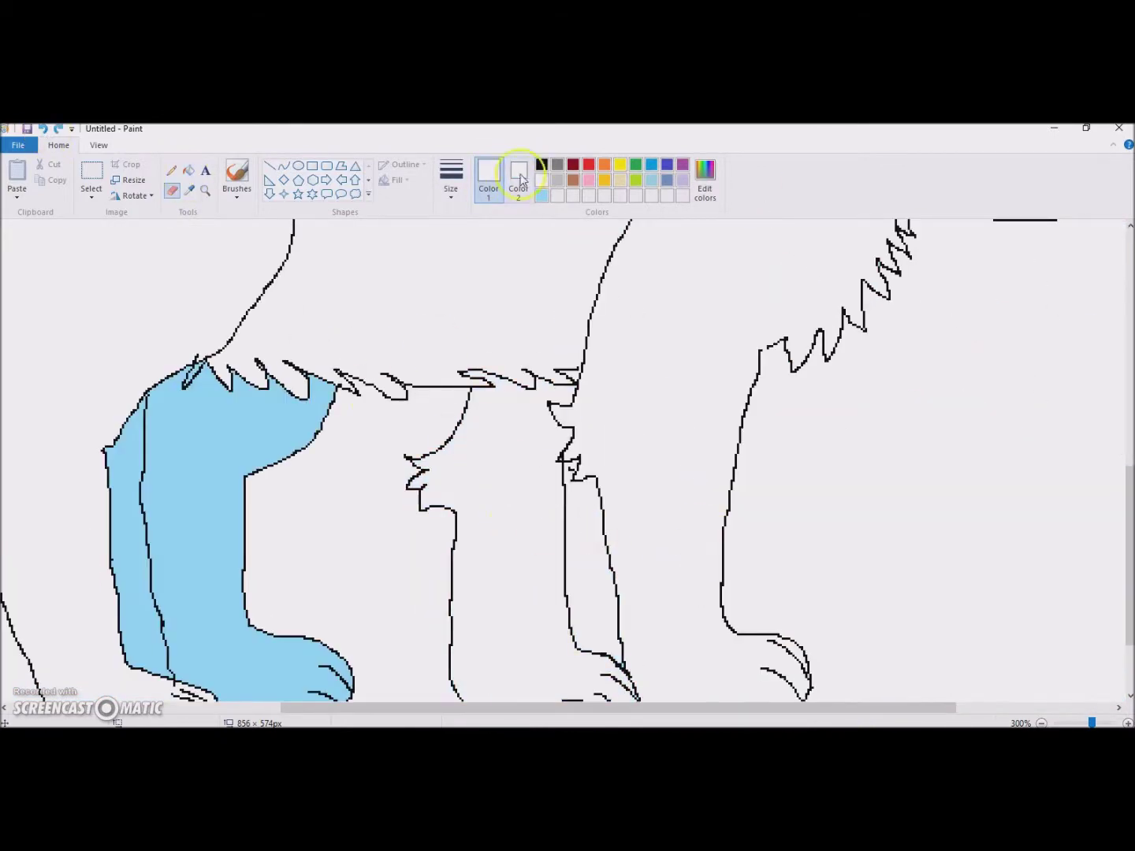
# - Undo the remaining light blue fills in the legs
pyautogui.click(542, 196)
pyautogui.hotkey('ctrl', 'z')
pyautogui.keyDown('ctrl'); pyautogui.scroll(-2, 476, 520); pyautogui.keyUp('ctrl')
pyautogui.click(173, 192)
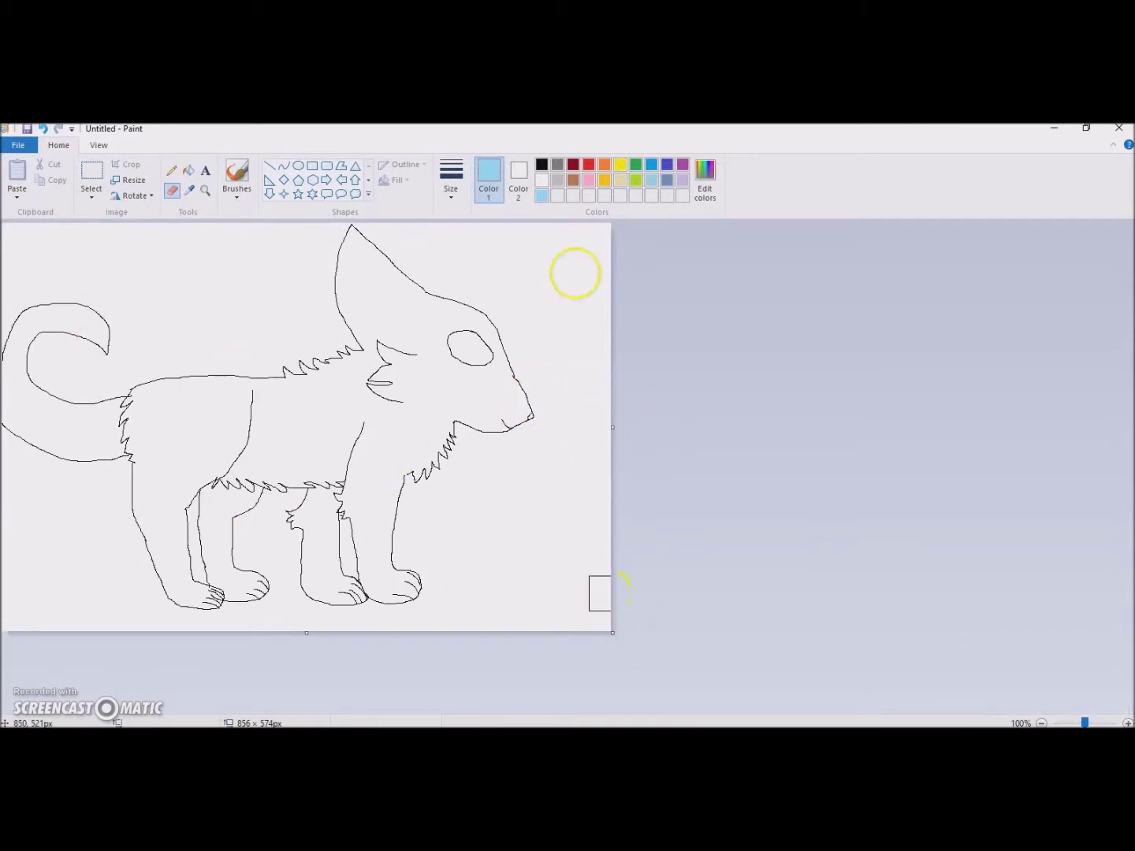
# - Define a custom dark grey as the drawing colour
pyautogui.click(705, 178)
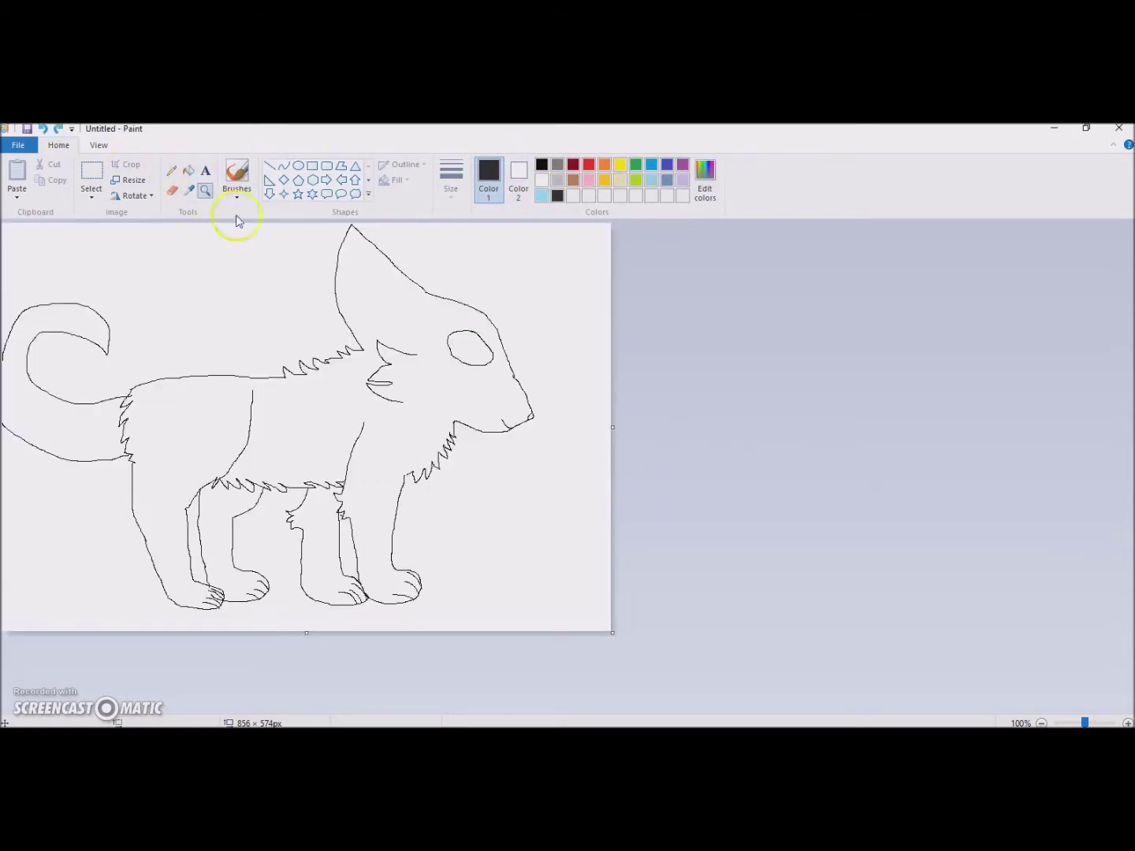
pyautogui.keyDown('ctrl'); pyautogui.scroll(2, 237, 221); pyautogui.keyUp('ctrl')
pyautogui.scroll(-3, 685, 395)
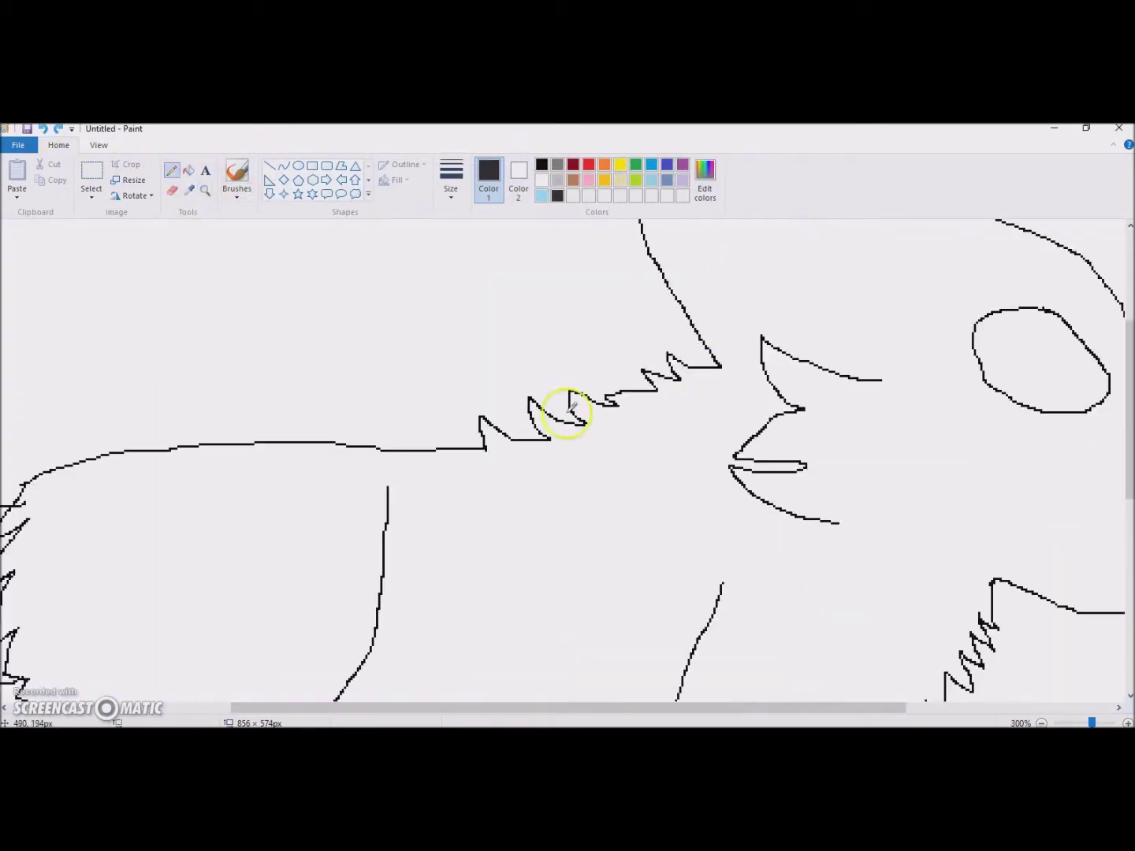
# - Examine the outlines of the body, belly and legs for gaps
pyautogui.moveTo(543, 707); pyautogui.dragTo(451, 705)
pyautogui.scroll(-2, 528, 453)
pyautogui.click(541, 195)
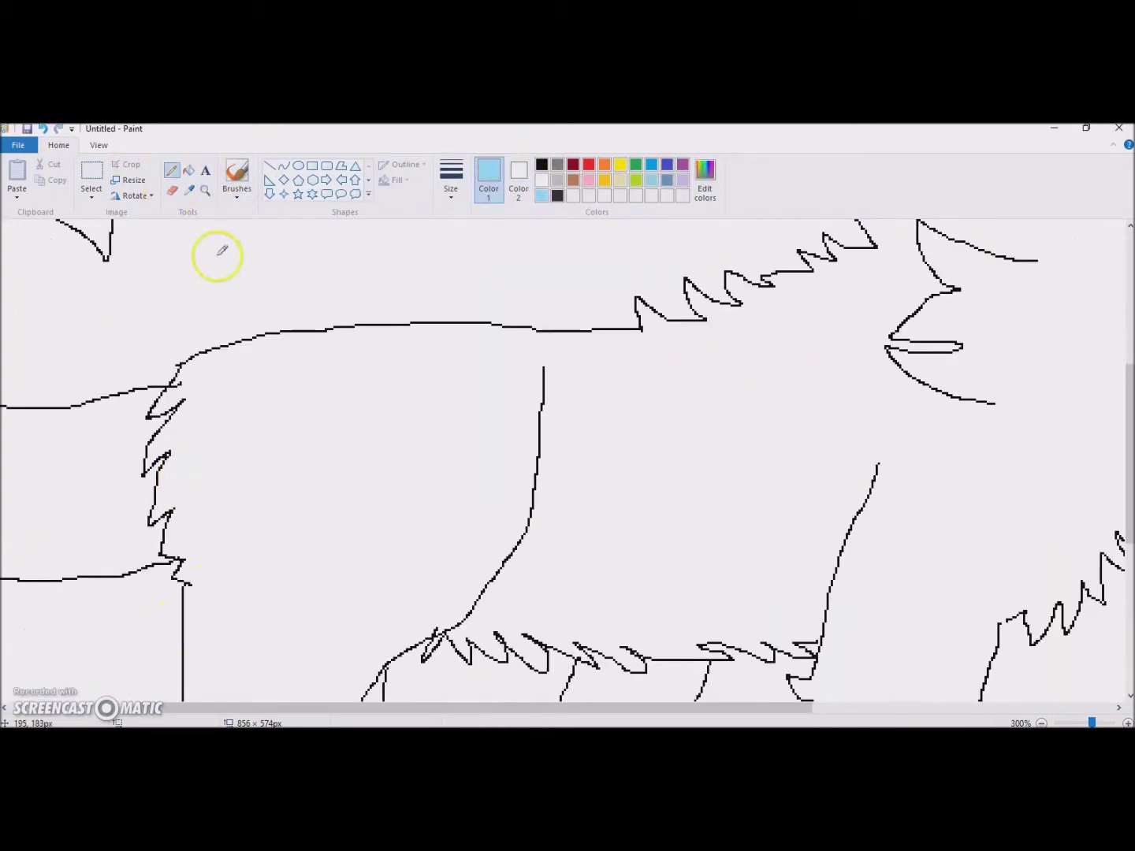
pyautogui.click(173, 190)
pyautogui.scroll(-5, 236, 536)
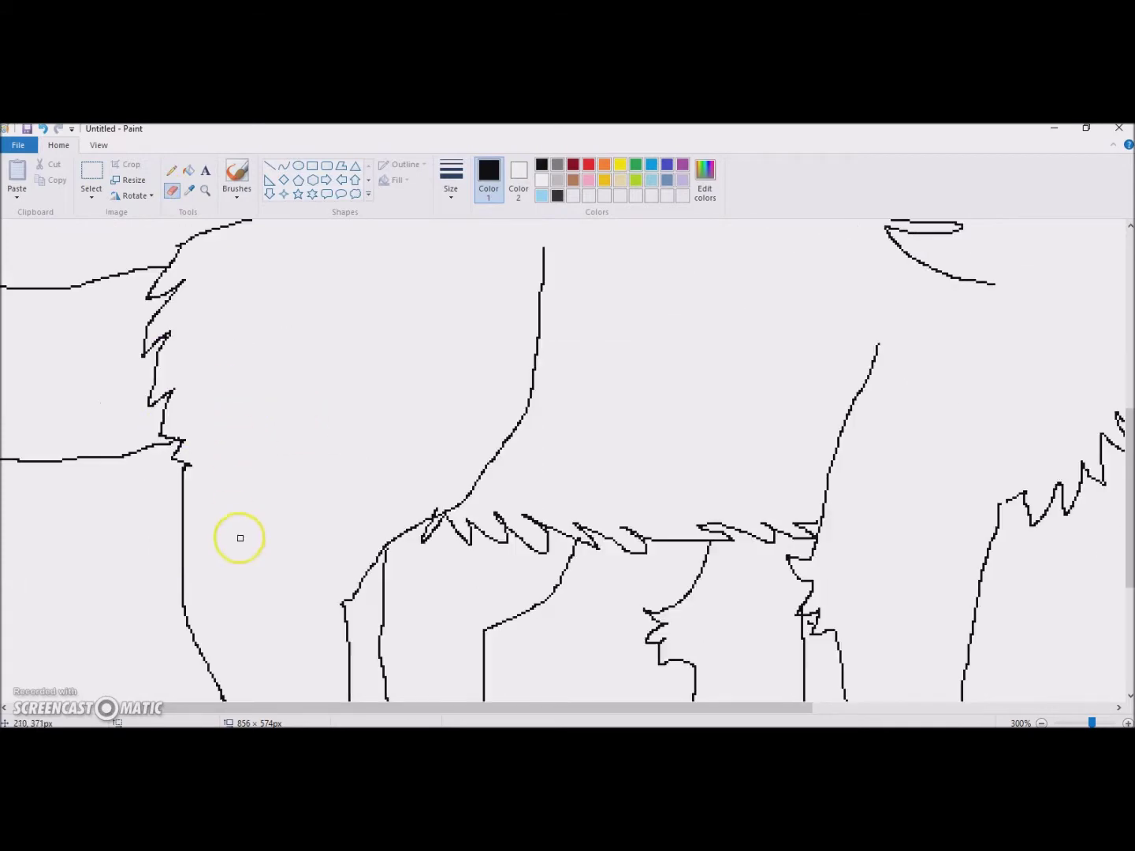
pyautogui.scroll(3, 280, 493)
pyautogui.hscroll(5, 819, 697)
pyautogui.scroll(-3, 792, 338)
pyautogui.scroll(2, 793, 337)
# - Thicken the front and back edges of the ear with black line and pencil strokes
pyautogui.click(172, 170)
pyautogui.scroll(3, 451, 344)
pyautogui.click(270, 165)
pyautogui.moveTo(371, 480); pyautogui.dragTo(445, 606)
pyautogui.hotkey('ctrl', 'z')
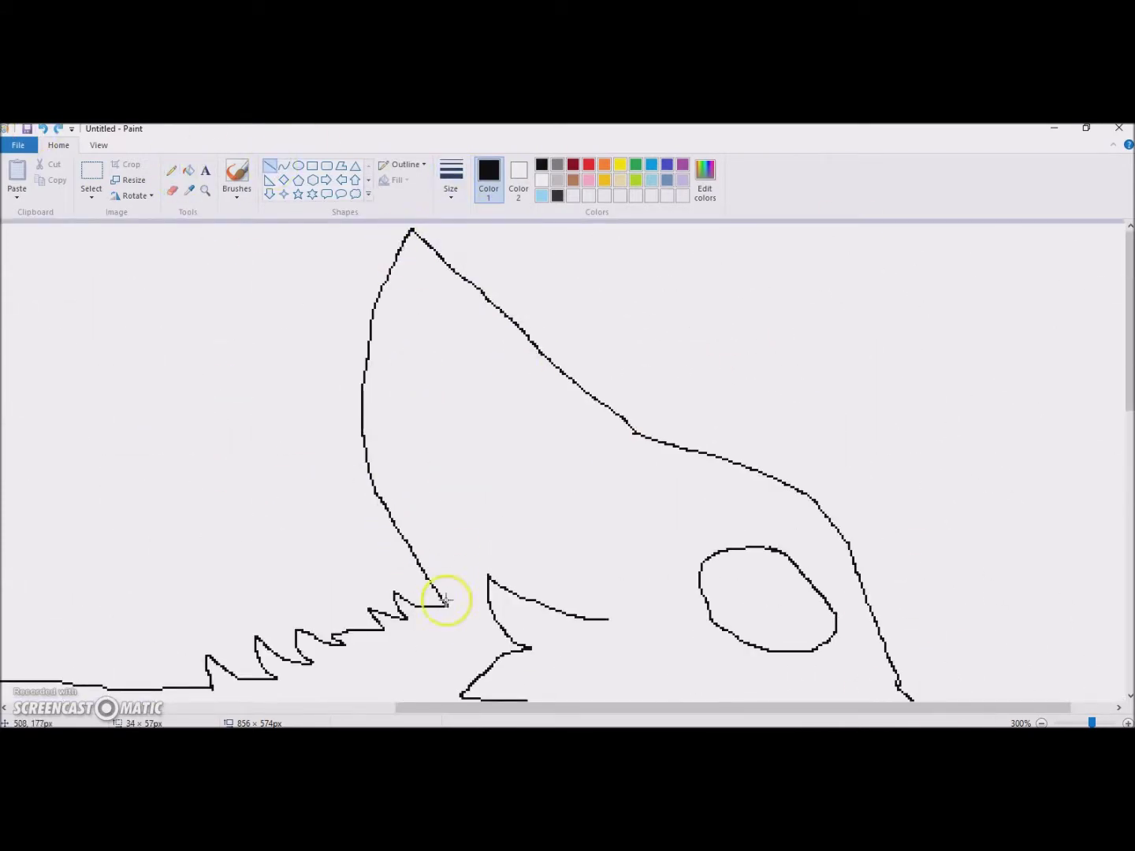
pyautogui.moveTo(411, 230); pyautogui.dragTo(631, 436)
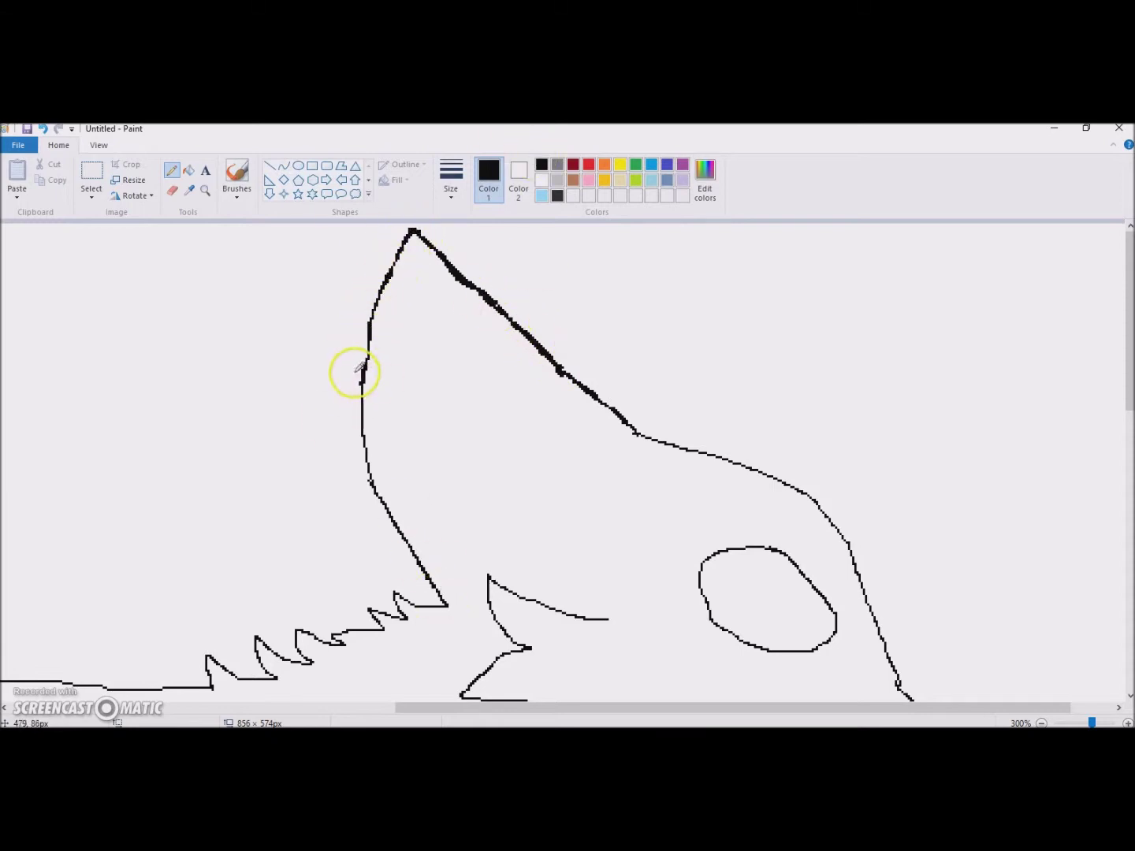
pyautogui.rightClick(543, 164)
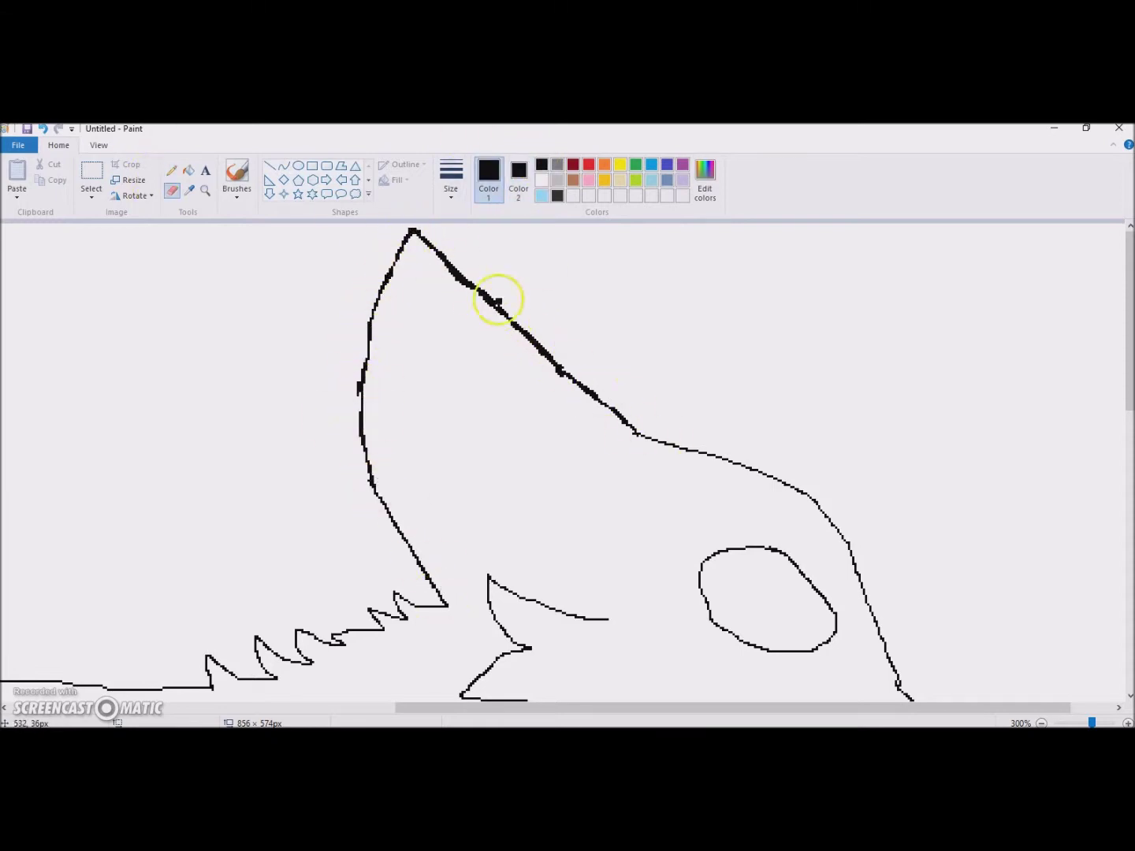
pyautogui.click(541, 167)
# - Test-fill the drawing with light blue and undo the fill
pyautogui.scroll(-5, 669, 430)
pyautogui.click(187, 170)
pyautogui.scroll(-2, 209, 241)
pyautogui.click(541, 195)
pyautogui.scroll(1, 478, 225)
pyautogui.click(479, 225)
pyautogui.hotkey('ctrl', 'z')
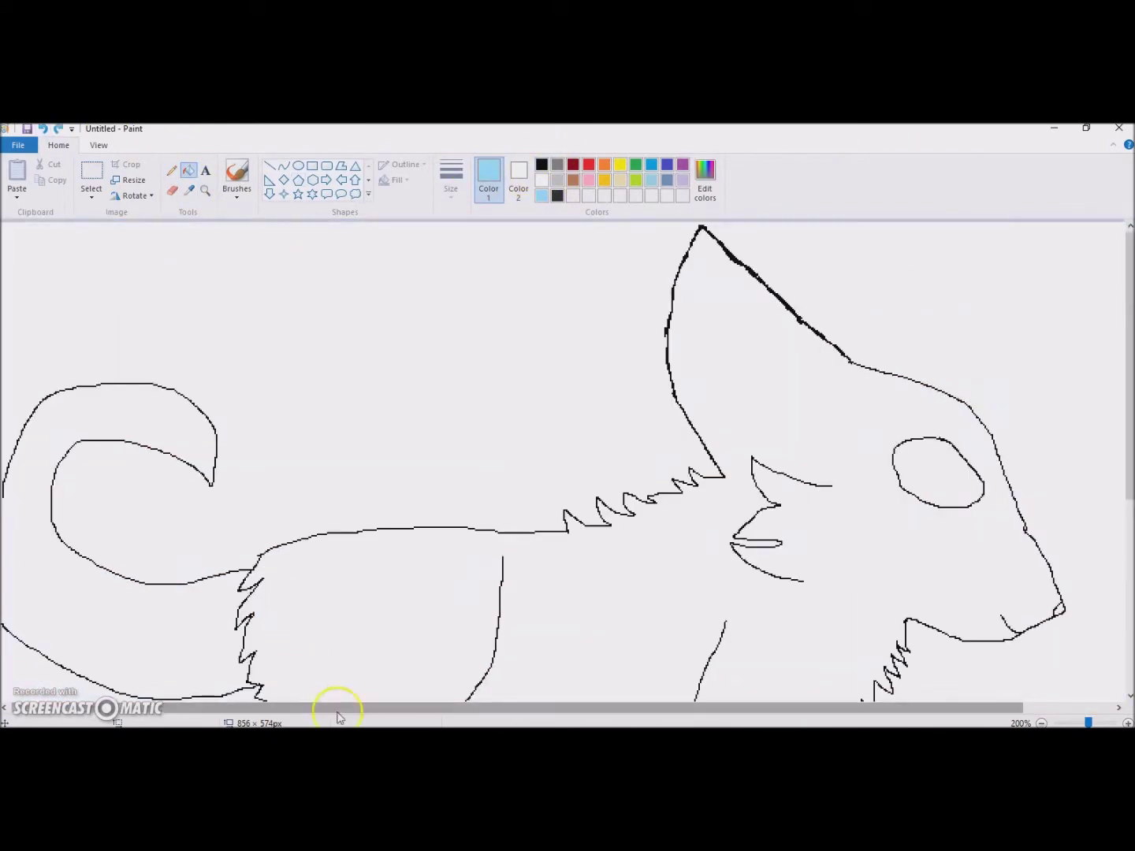
# - Thicken the forehead and nose-bridge outline in black from the ear down to the muzzle
pyautogui.hscroll(2, 317, 677)
pyautogui.click(172, 170)
pyautogui.click(542, 164)
pyautogui.scroll(-2, 925, 522)
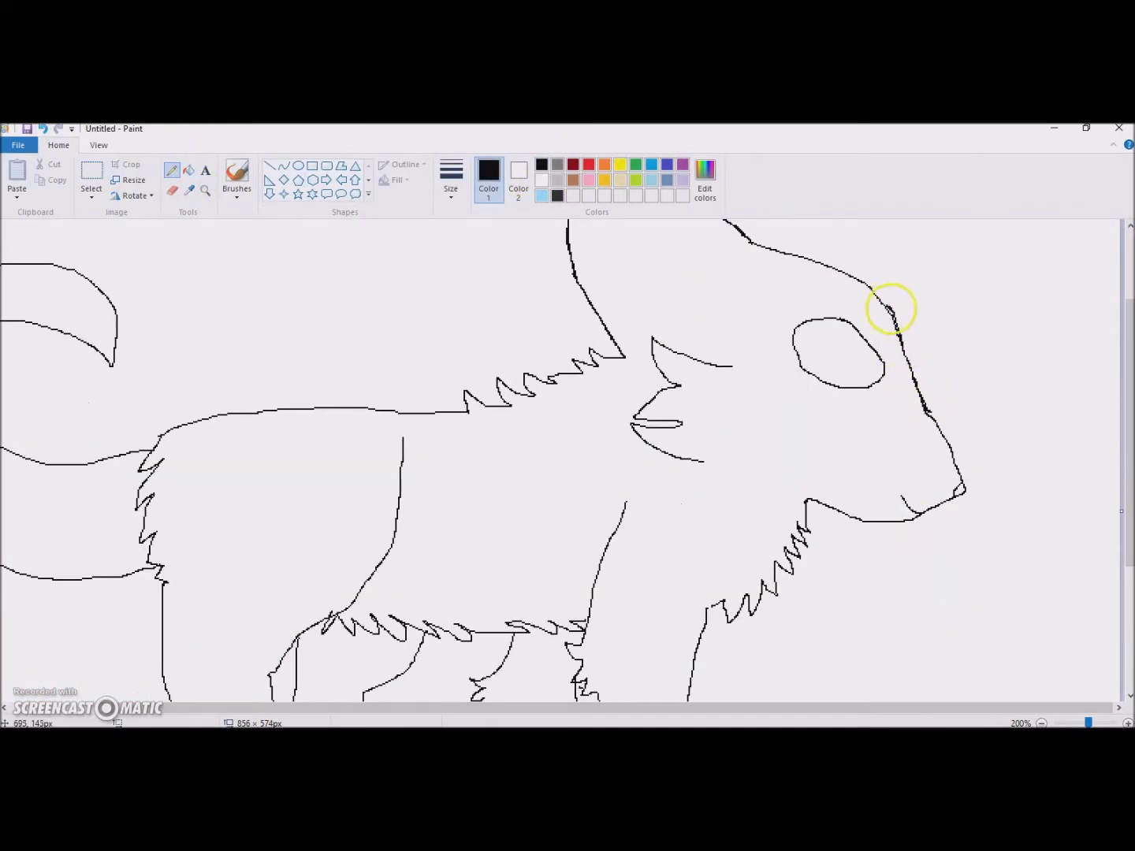
pyautogui.scroll(3, 891, 306)
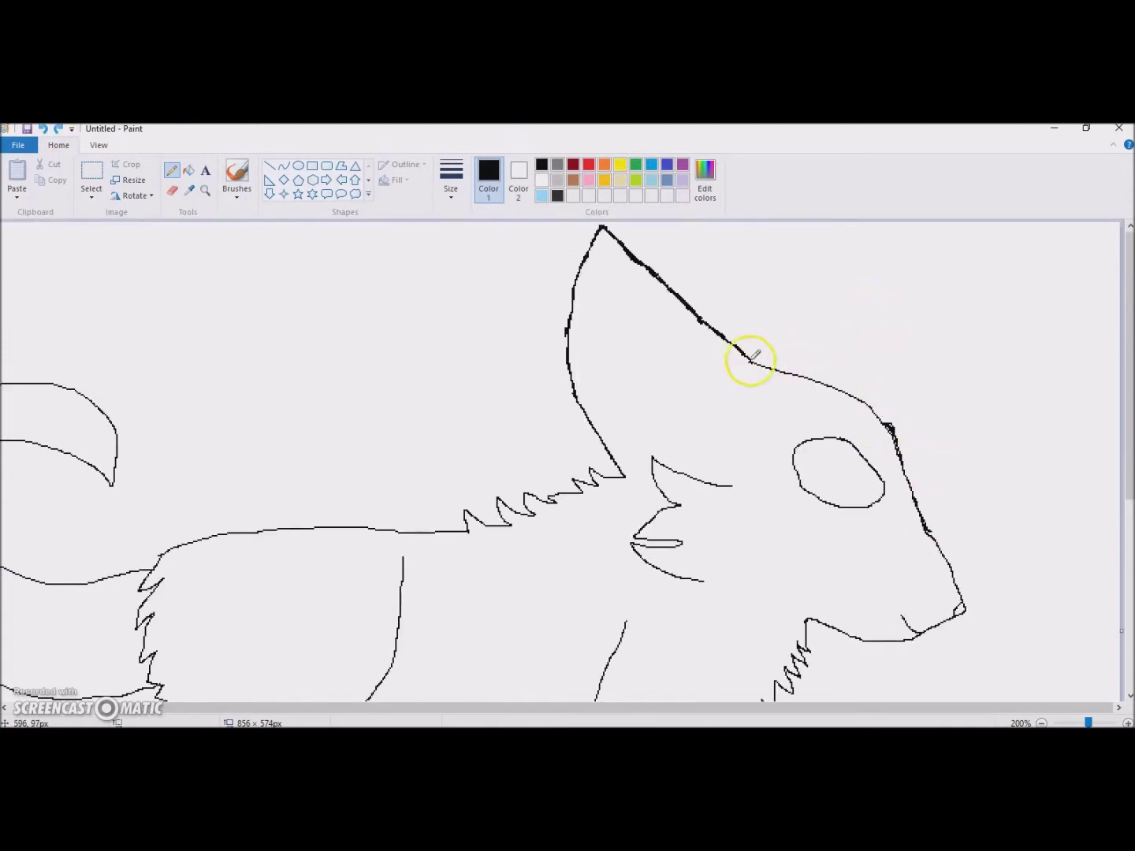
pyautogui.scroll(-6, 882, 408)
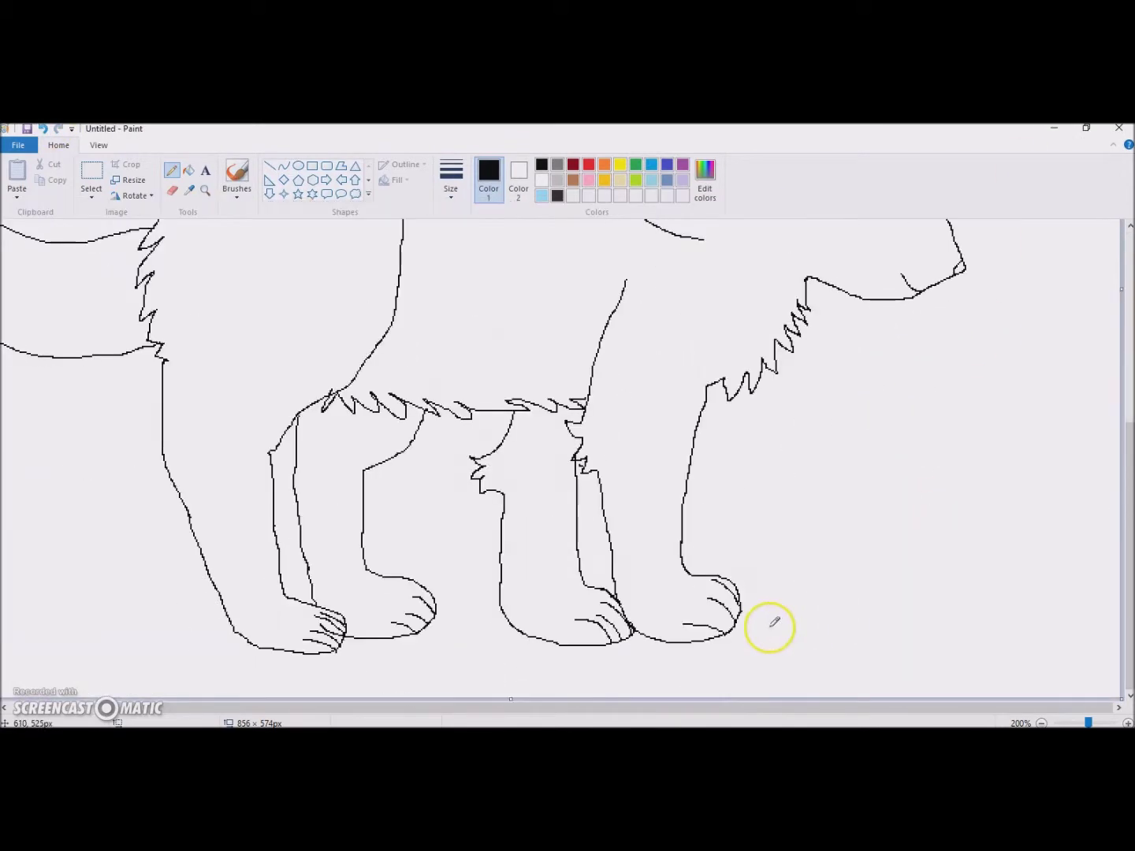
pyautogui.scroll(9, 774, 623)
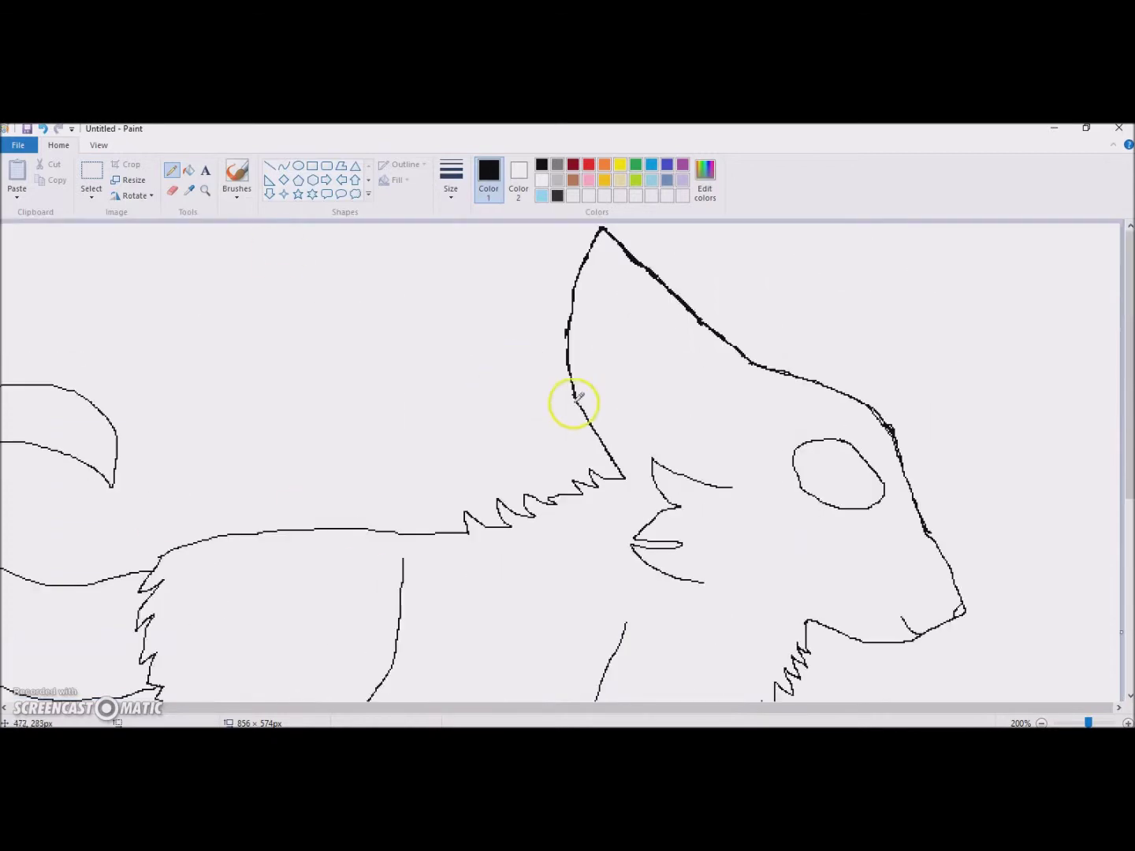
# - Test-fill the background and undo the fill
pyautogui.hotkey('ctrl', 'pagedown')
pyautogui.click(187, 169)
pyautogui.click(224, 260)
pyautogui.hotkey('ctrl', 'z')
# - Close the tail outline at the canvas's left edge with a black pencil stroke
pyautogui.click(171, 169)
pyautogui.hotkey('ctrl', 'pageup')
pyautogui.hotkey('ctrl', 'pageup')
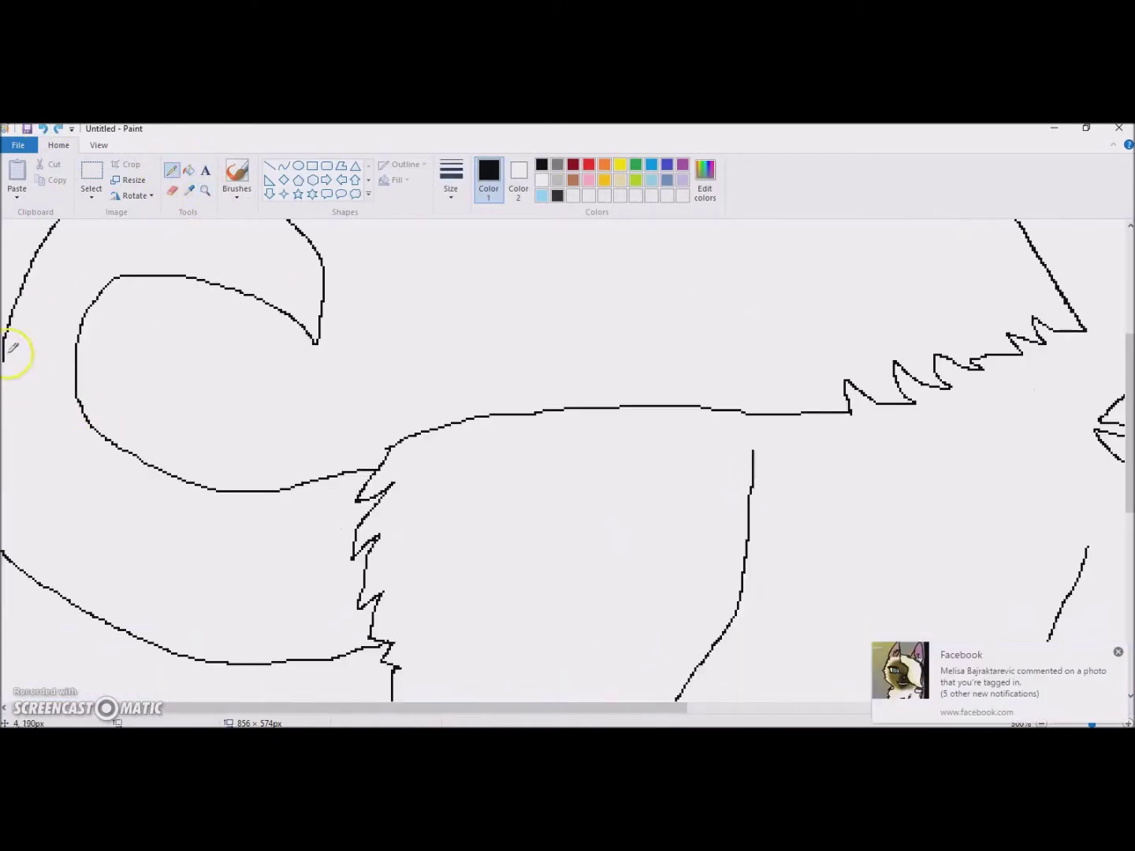
pyautogui.scroll(3, 321, 453)
pyautogui.hotkey('ctrl', 'pagedown')
pyautogui.hotkey('ctrl', 'pagedown')
# - Mix a custom pale blue and fill the fox's eye, head, body, legs and tail with it
pyautogui.click(188, 169)
pyautogui.click(706, 178)
pyautogui.moveTo(720, 368); pyautogui.dragTo(719, 351)
pyautogui.press('Return')
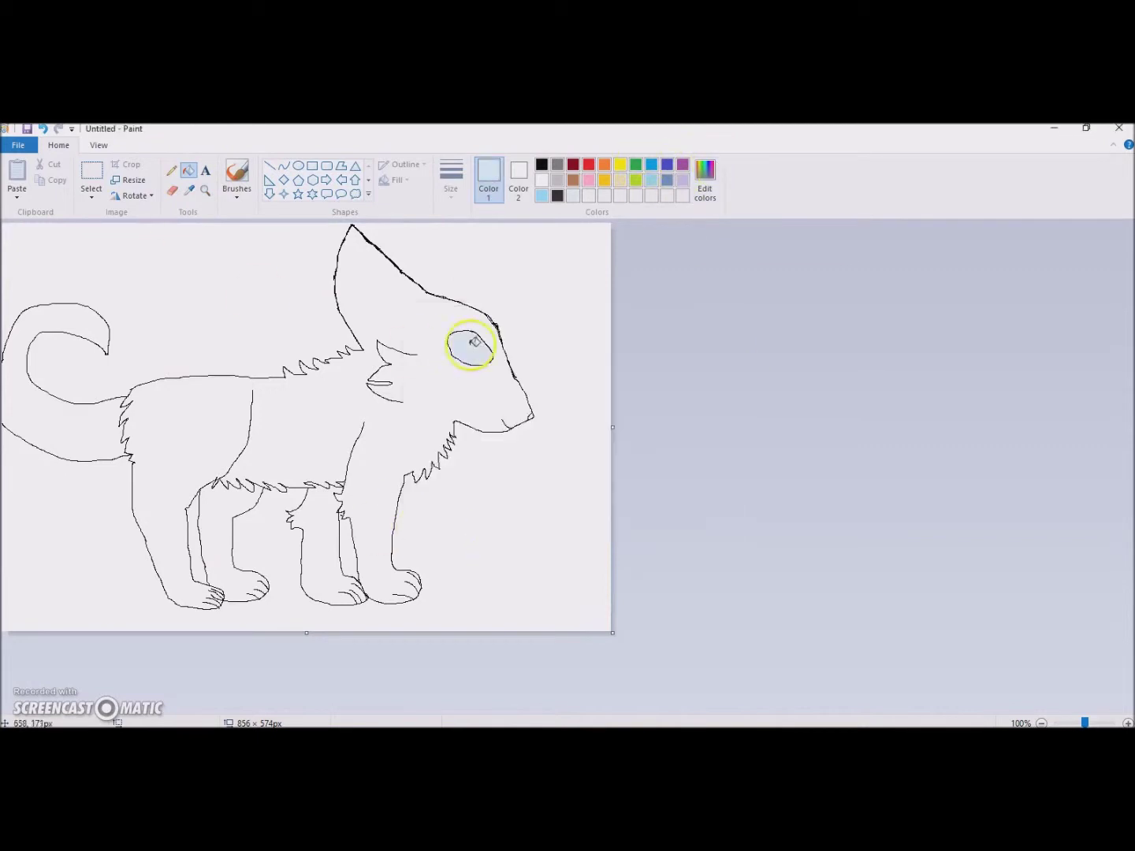
pyautogui.click(469, 342)
pyautogui.click(304, 385)
pyautogui.click(229, 544)
pyautogui.click(324, 552)
pyautogui.click(63, 426)
# - Mix a custom dark slate blue and fill the background and the gaps between the legs with it
pyautogui.click(173, 189)
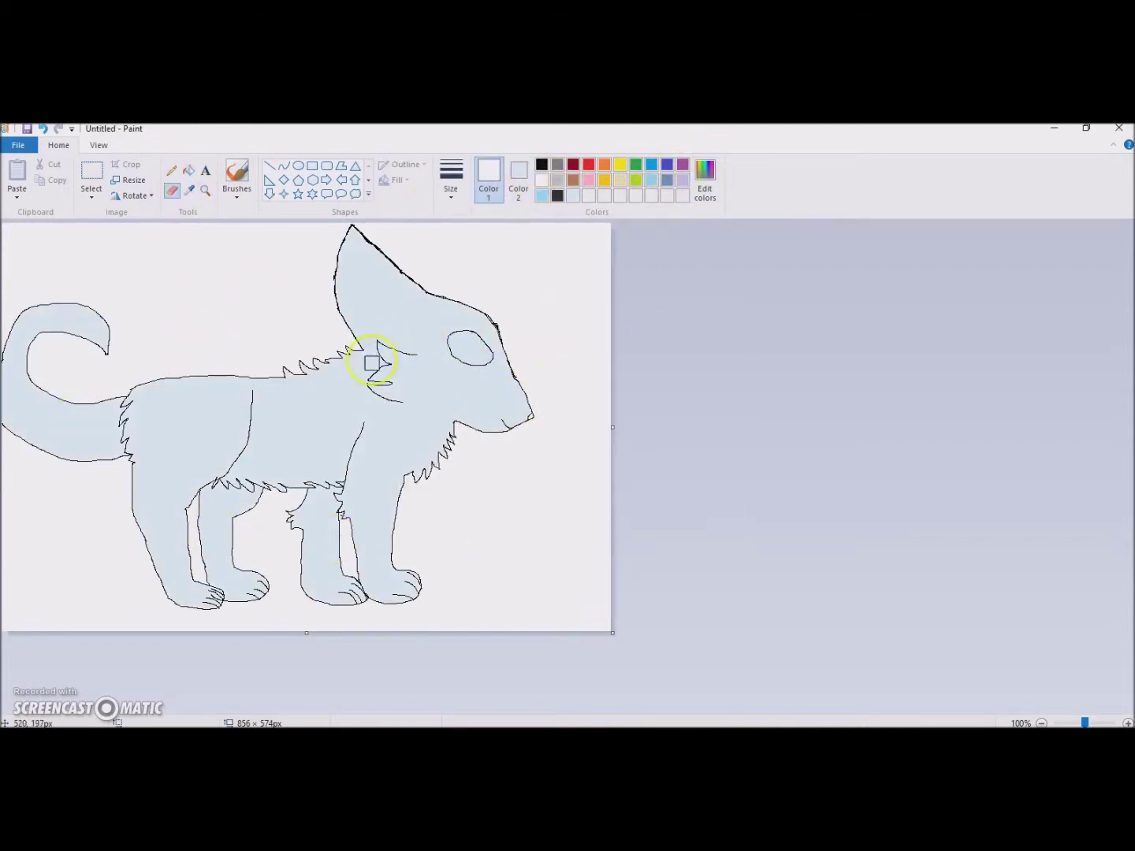
pyautogui.click(188, 170)
pyautogui.click(542, 164)
pyautogui.click(705, 177)
pyautogui.moveTo(734, 472); pyautogui.dragTo(733, 442)
pyautogui.press('Return')
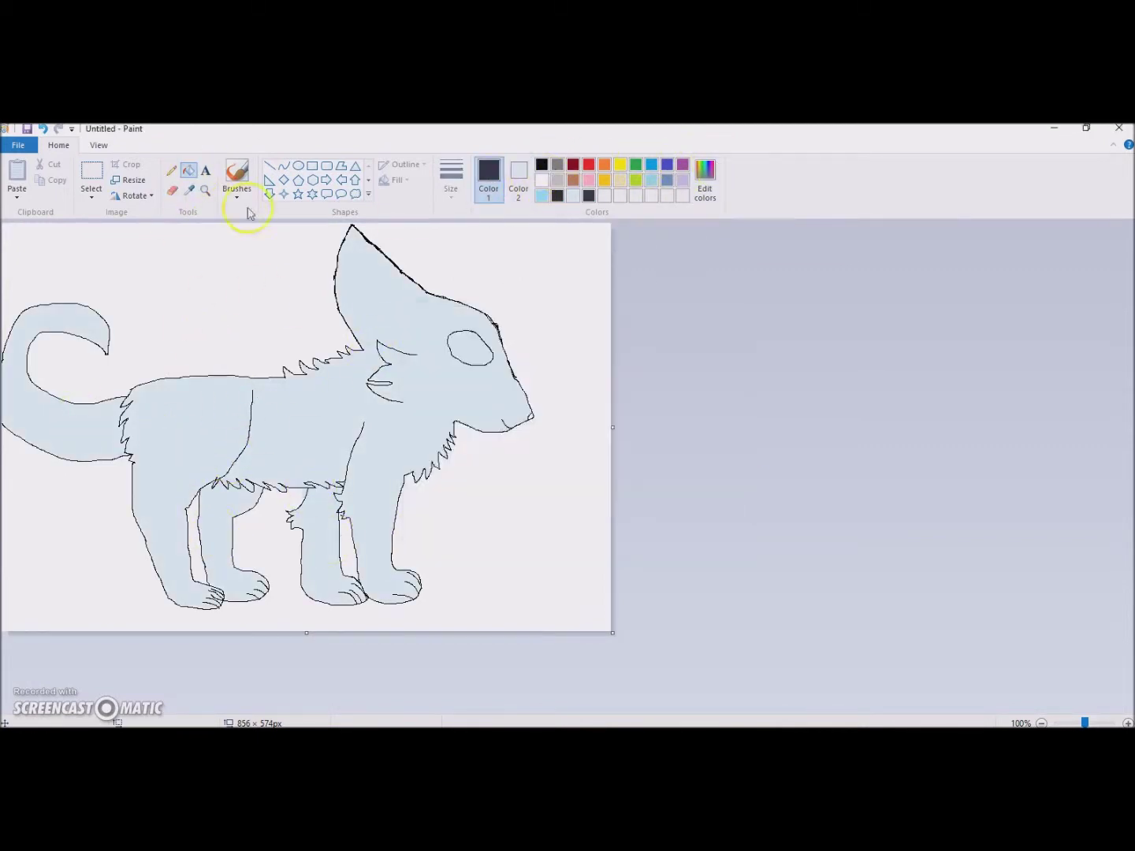
pyautogui.click(260, 267)
pyautogui.click(199, 544)
pyautogui.click(272, 529)
pyautogui.click(354, 534)
# - Recolour the fox's black outlines to white with the colour-replacing eraser
pyautogui.click(172, 189)
pyautogui.click(542, 164)
pyautogui.moveTo(352, 229)
pyautogui.mouseDown()
pyautogui.moveTo(464, 434)
pyautogui.moveTo(316, 494)
pyautogui.moveTo(294, 529)
pyautogui.mouseUp()
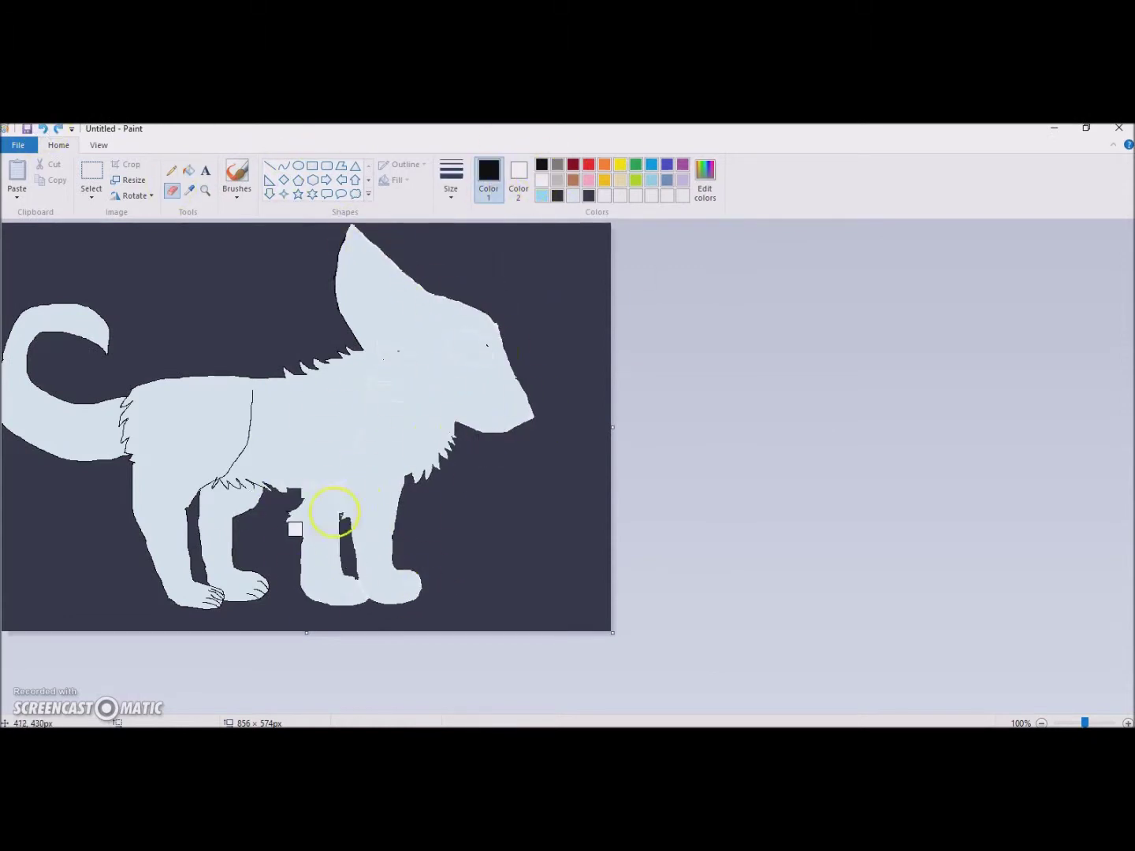
pyautogui.moveTo(70, 439); pyautogui.dragTo(53, 440)
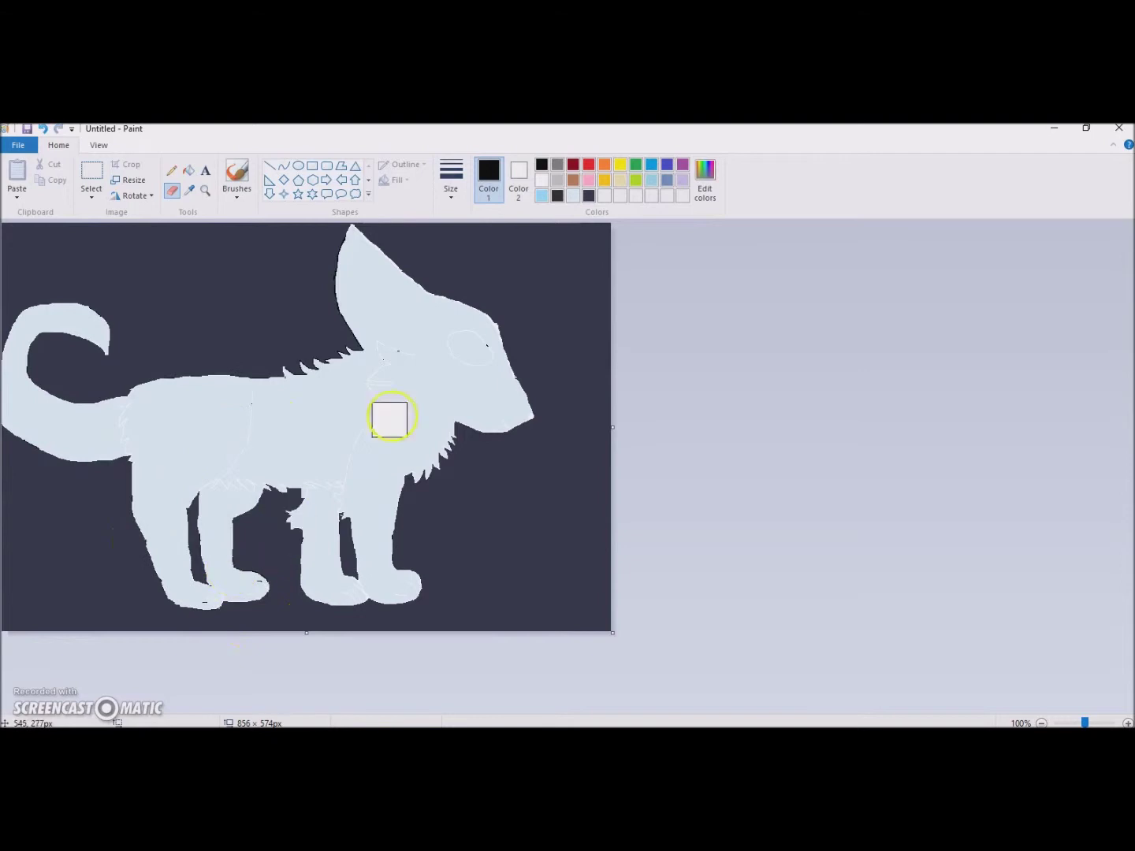
# - Set dark slate blue as the secondary colour and mix custom dark green and dark blue colours
pyautogui.rightClick(589, 195)
pyautogui.click(92, 178)
pyautogui.click(173, 171)
pyautogui.click(635, 164)
pyautogui.click(706, 178)
pyautogui.click(714, 439)
pyautogui.click(430, 527)
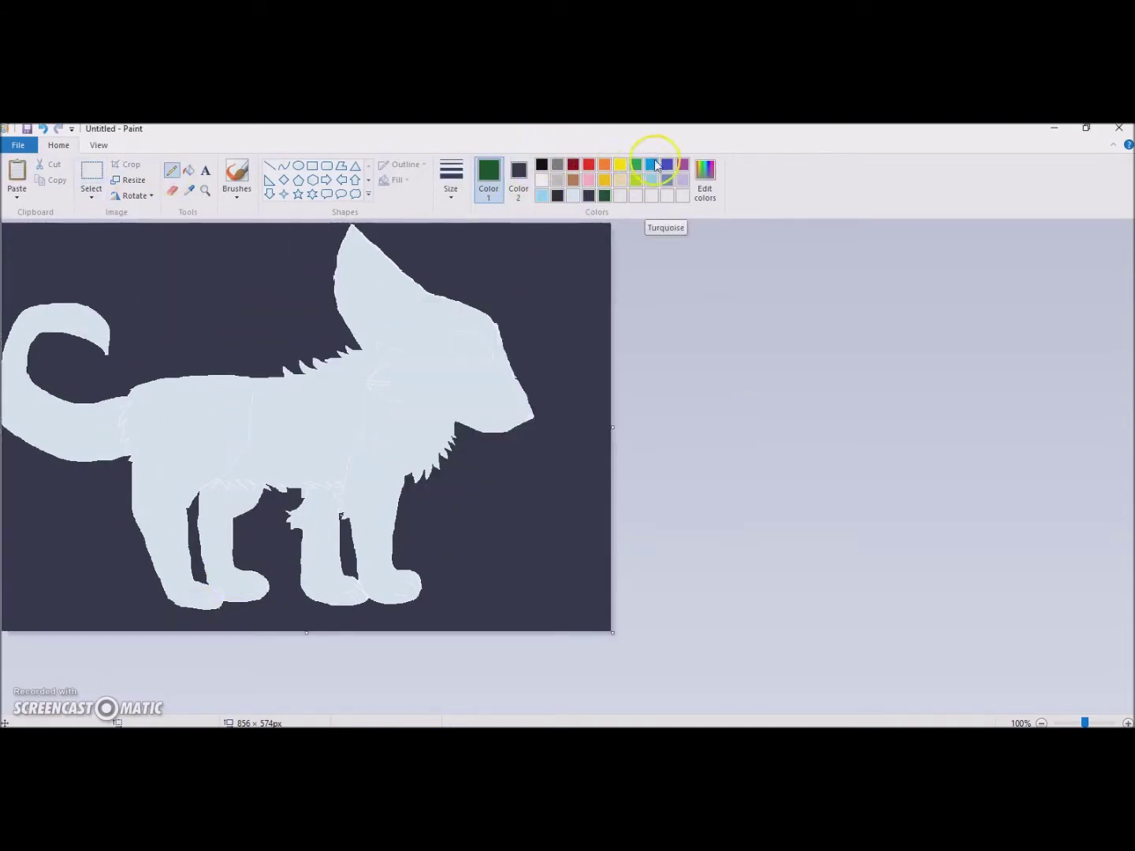
pyautogui.click(706, 178)
pyautogui.moveTo(717, 414); pyautogui.dragTo(716, 450)
pyautogui.click(429, 527)
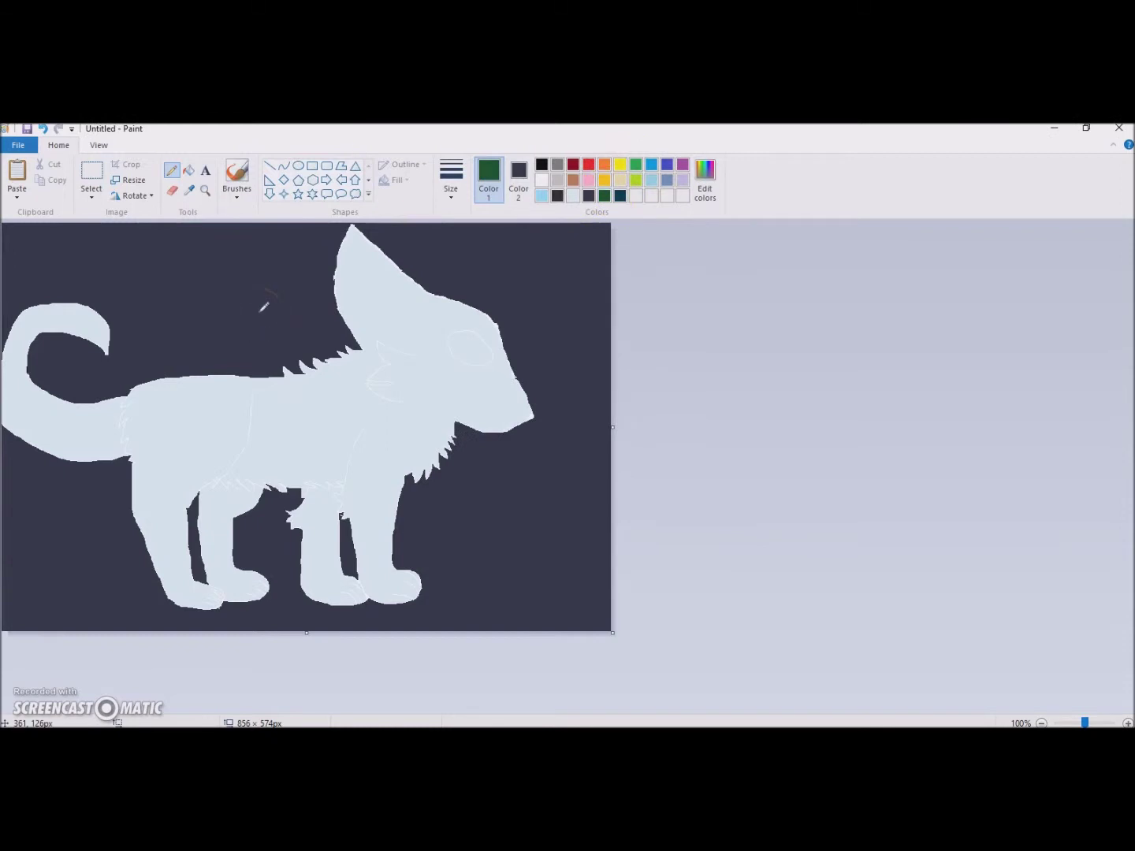
# - Paint a dark green ground with an uneven horizon over the lower canvas and a dark blue sky above it
pyautogui.moveTo(67, 383)
pyautogui.mouseDown()
pyautogui.moveTo(383, 411)
pyautogui.moveTo(278, 416)
pyautogui.mouseUp()
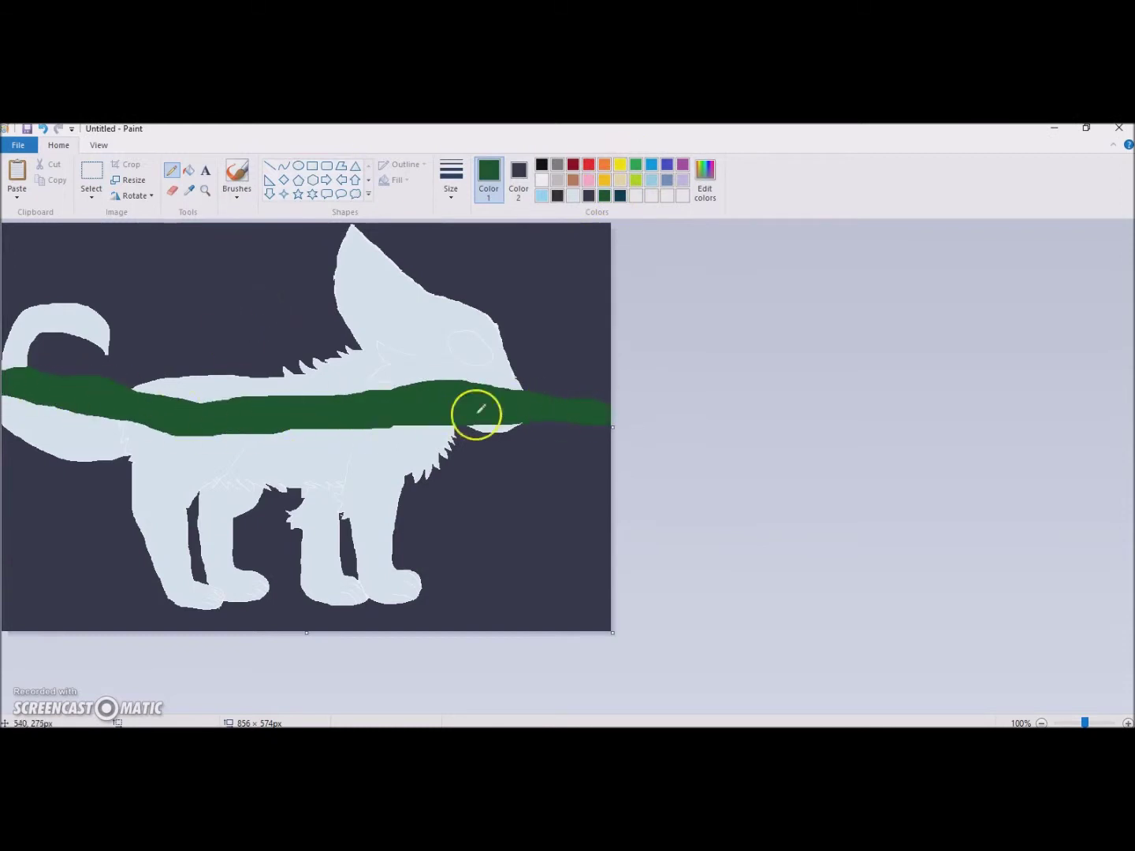
pyautogui.moveTo(601, 508)
pyautogui.mouseDown()
pyautogui.moveTo(127, 520)
pyautogui.moveTo(78, 441)
pyautogui.moveTo(431, 542)
pyautogui.moveTo(350, 573)
pyautogui.mouseUp()
pyautogui.click(620, 197)
pyautogui.moveTo(568, 236)
pyautogui.mouseDown()
pyautogui.moveTo(172, 231)
pyautogui.moveTo(562, 302)
pyautogui.moveTo(526, 218)
pyautogui.moveTo(357, 338)
pyautogui.moveTo(411, 346)
pyautogui.mouseUp()
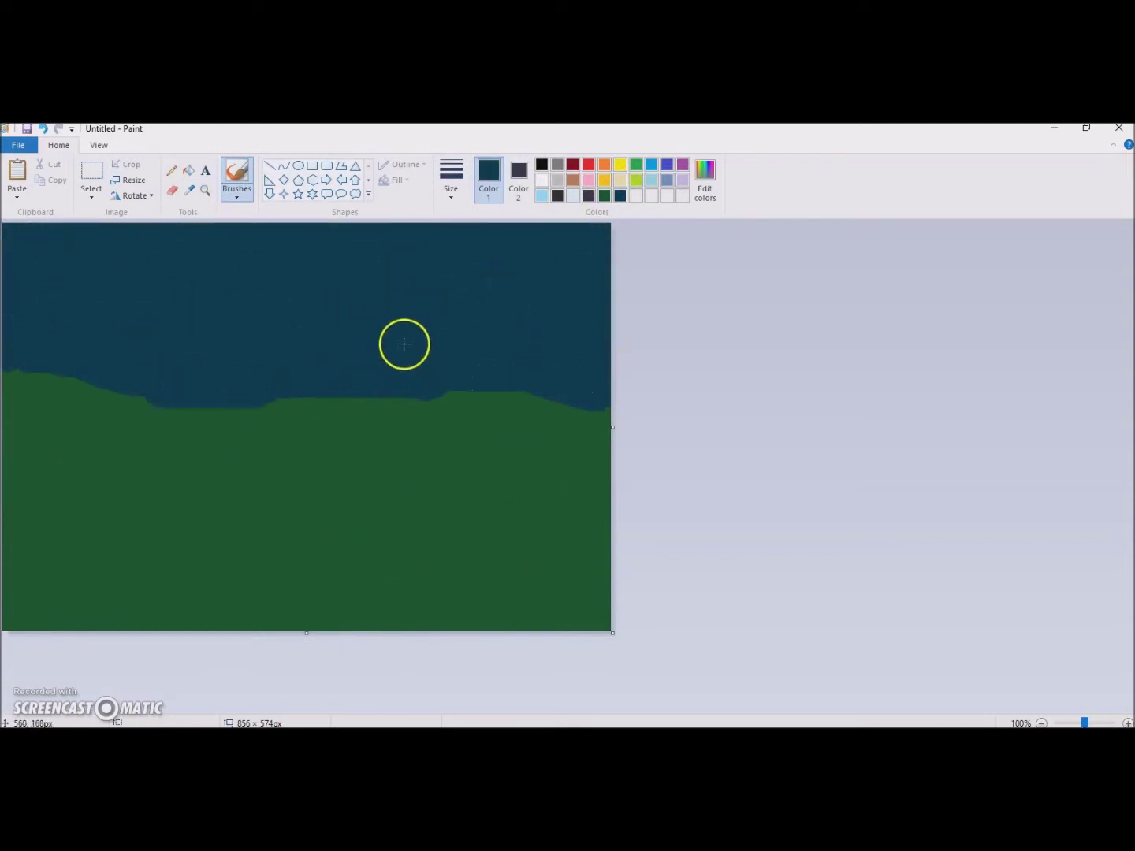
# - Mix a custom brown, try painting a tree on the left side of the sky and undo the strokes
pyautogui.click(705, 180)
pyautogui.click(578, 411)
pyautogui.click(718, 437)
pyautogui.click(436, 528)
pyautogui.click(172, 171)
pyautogui.moveTo(148, 250); pyautogui.dragTo(91, 381)
pyautogui.moveTo(15, 231); pyautogui.dragTo(38, 377)
pyautogui.moveTo(167, 228); pyautogui.dragTo(95, 367)
pyautogui.click(43, 128)
pyautogui.click(42, 129)
pyautogui.click(43, 129)
# - Try painting a wide, split brown tree trunk from the grass up into the sky and undo it
pyautogui.moveTo(162, 354); pyautogui.dragTo(132, 226)
pyautogui.moveTo(224, 403); pyautogui.dragTo(228, 226)
pyautogui.moveTo(205, 380)
pyautogui.mouseDown()
pyautogui.moveTo(205, 259)
pyautogui.moveTo(153, 287)
pyautogui.mouseUp()
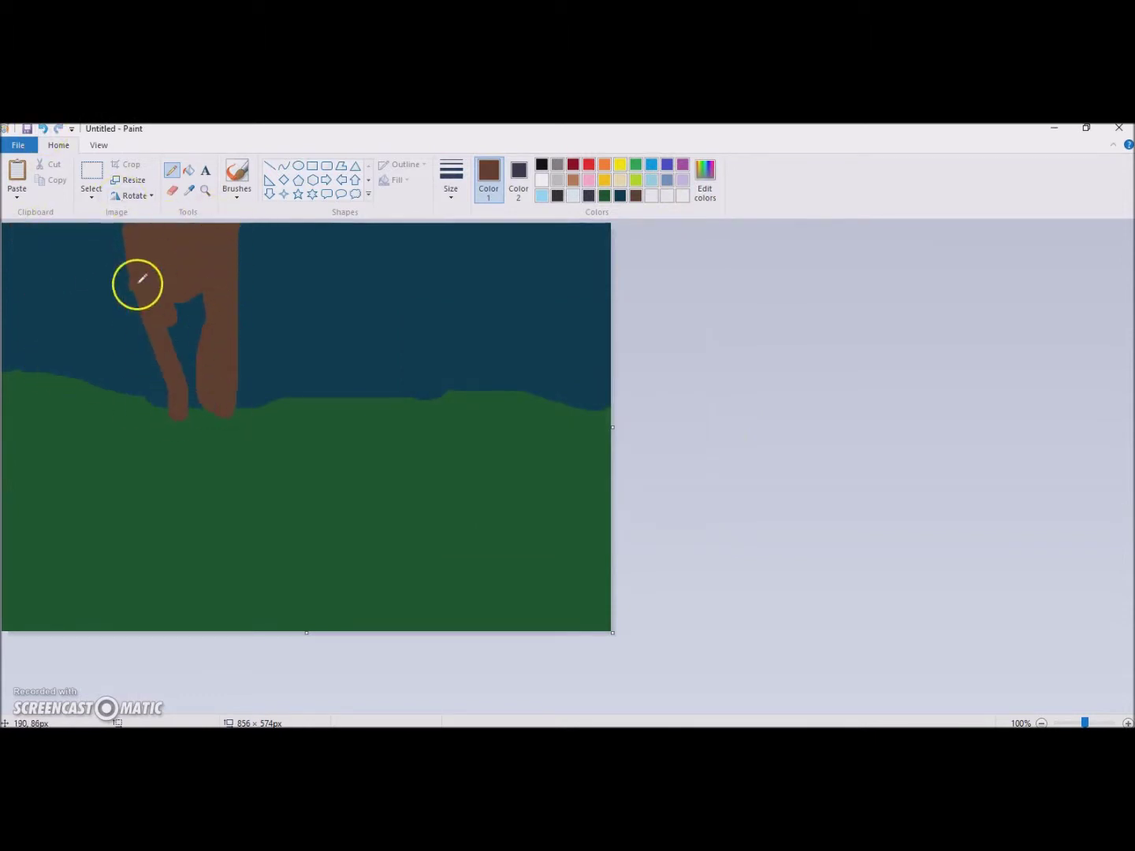
pyautogui.click(44, 129)
pyautogui.click(43, 129)
pyautogui.click(42, 128)
# - Dot small white stars across the sky and place the fox back over the painted scene
pyautogui.click(542, 180)
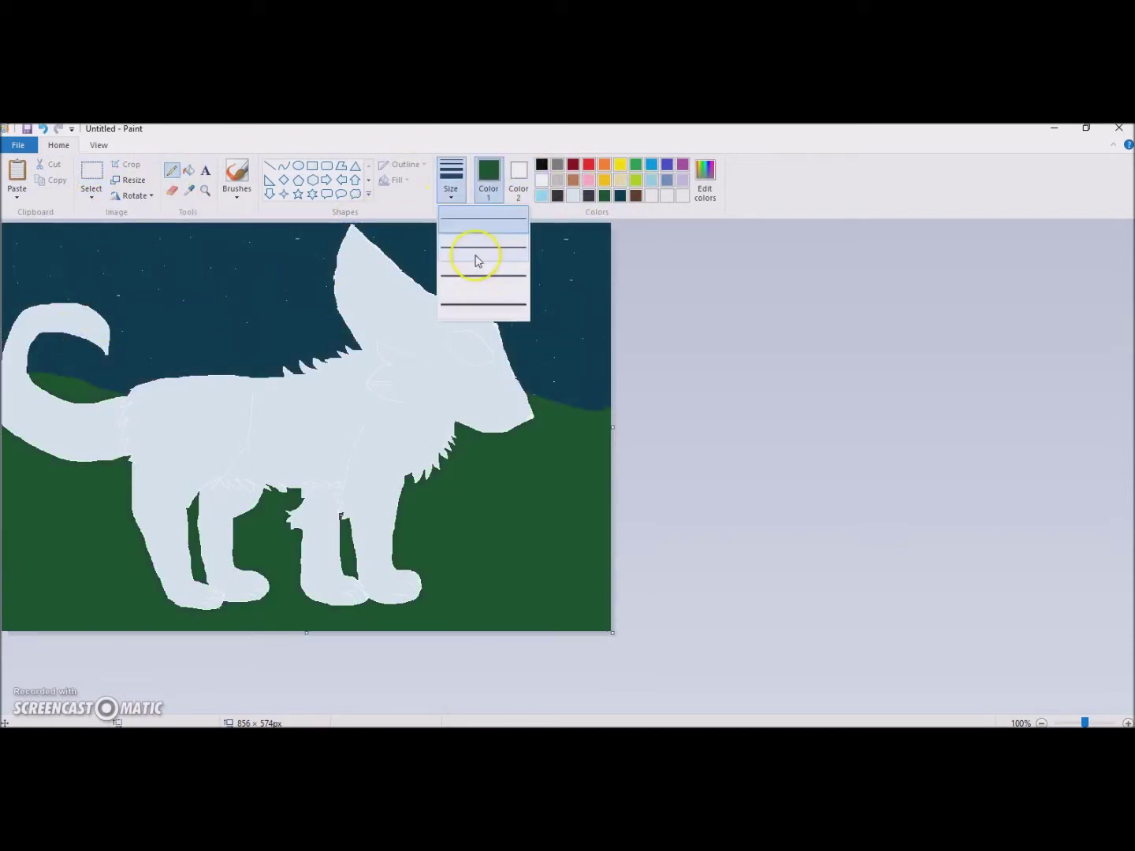
# - Continue the dark green horizon line across the fox and fill its body dark green below and dark blue above
pyautogui.click(205, 190)
pyautogui.click(23, 371)
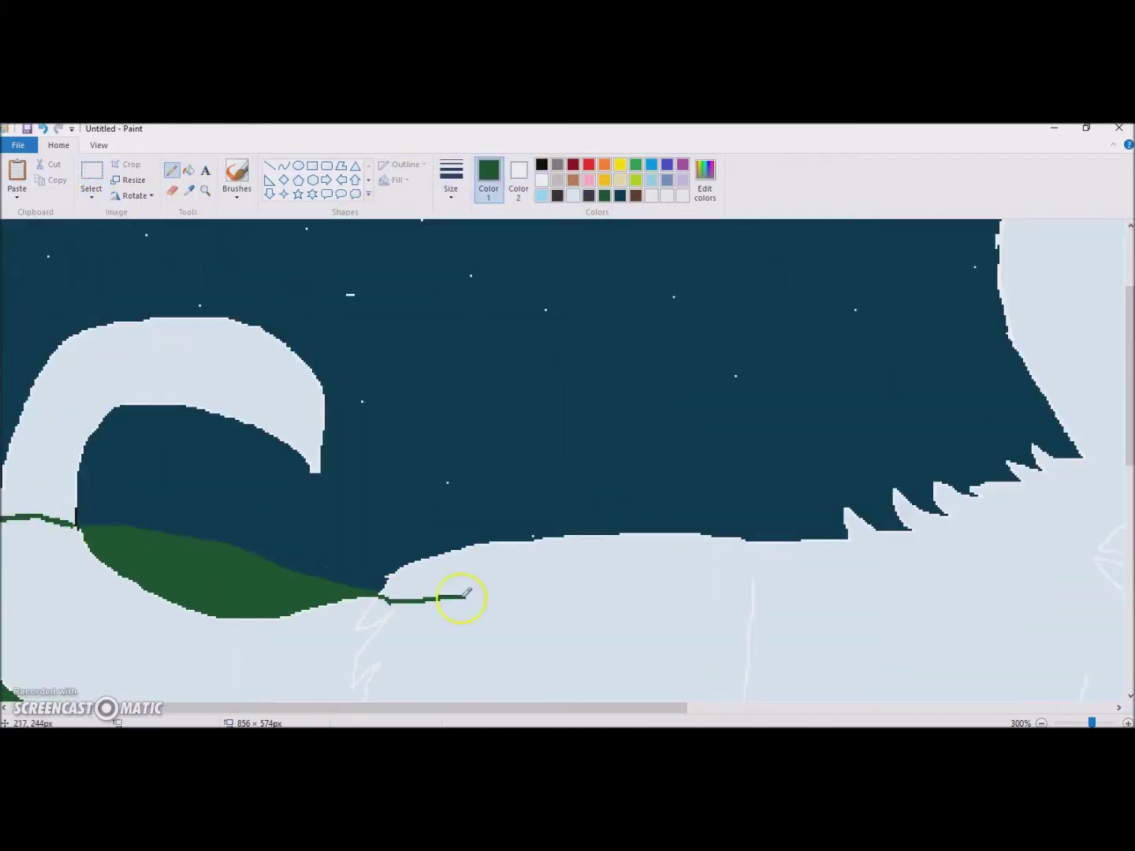
pyautogui.click(44, 131)
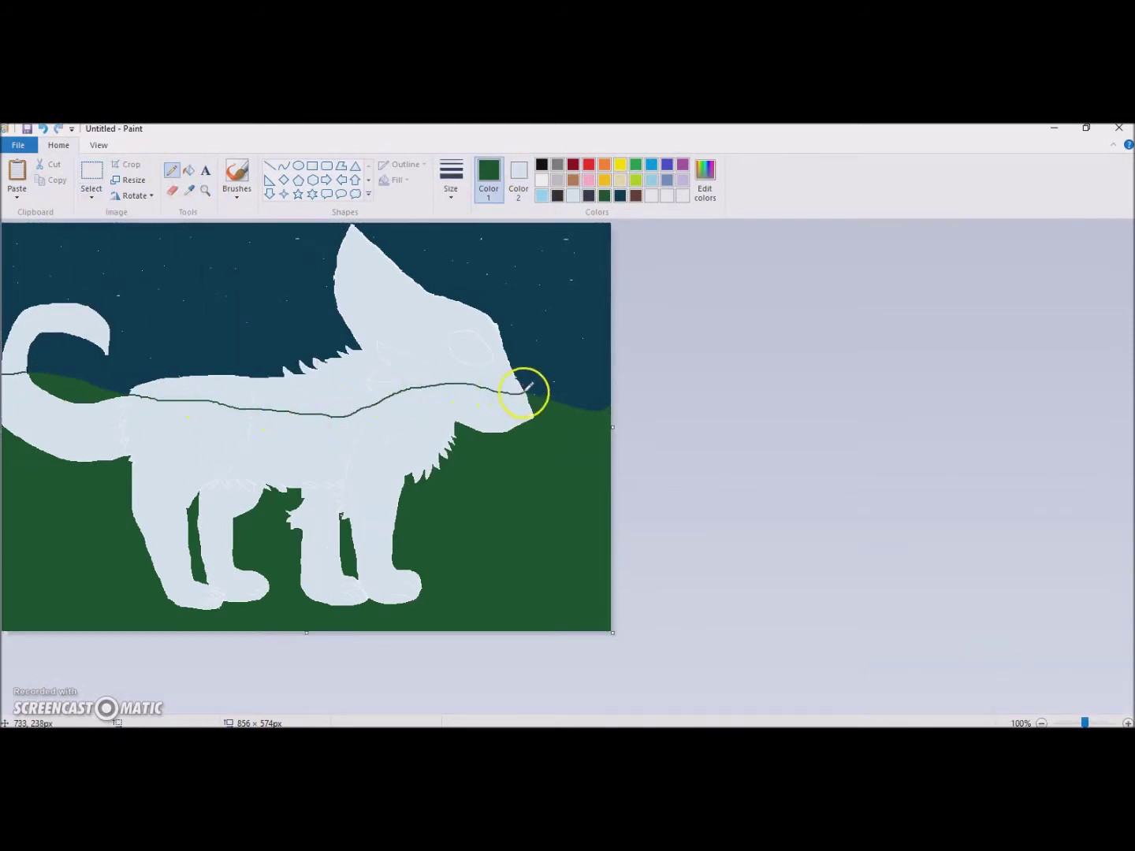
pyautogui.click(24, 402)
pyautogui.click(622, 195)
pyautogui.click(394, 316)
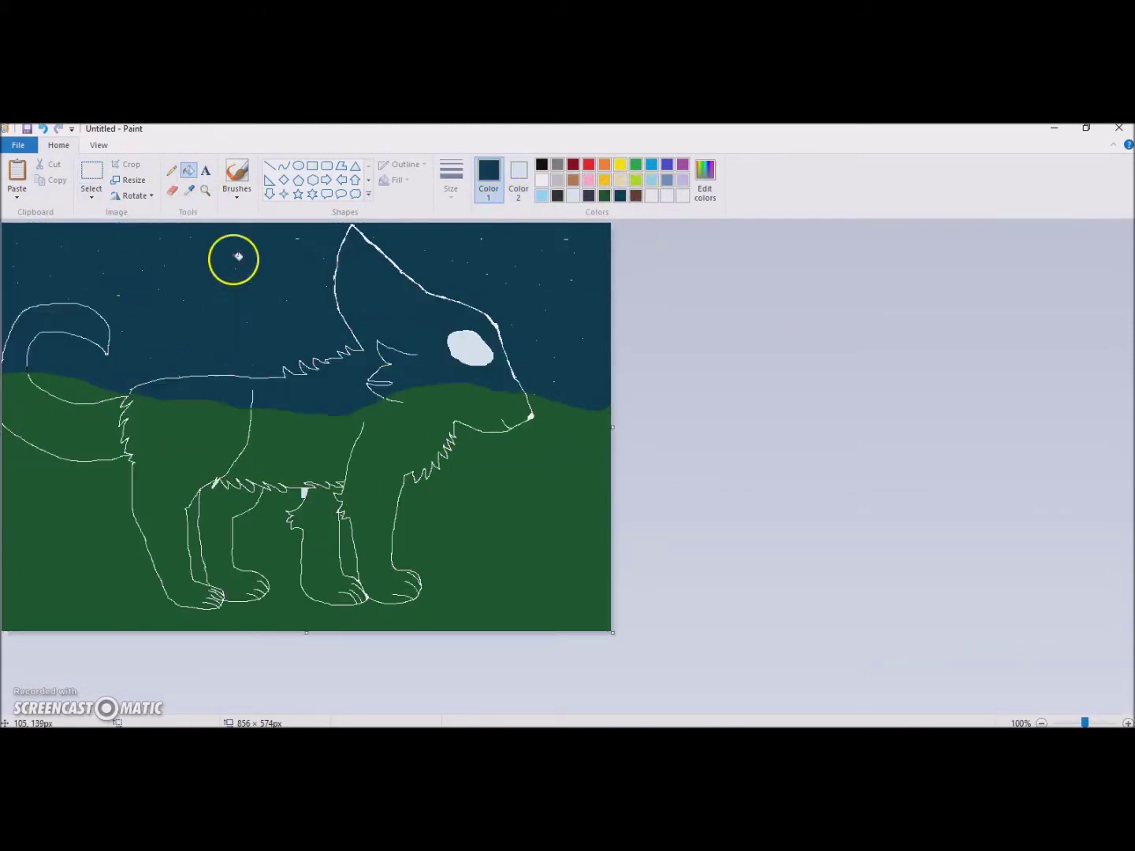
# - Fill the fox's eye and nose tip with white
pyautogui.click(171, 170)
pyautogui.click(542, 180)
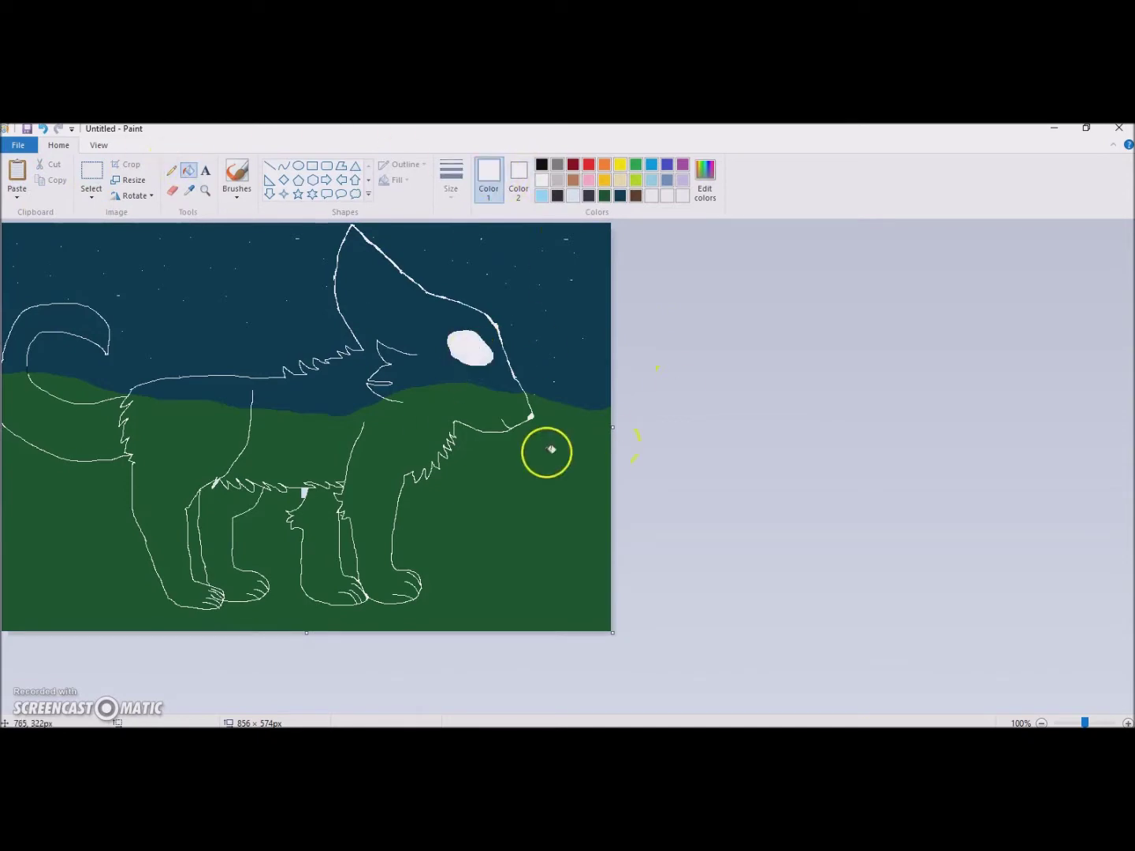
# - Erase the leftover pale patch below the belly with dark green as the secondary colour
pyautogui.keyDown('ctrl'); pyautogui.scroll(2, 167, 405); pyautogui.keyUp('ctrl')
pyautogui.scroll(-5, 702, 621)
pyautogui.click(518, 179)
pyautogui.click(605, 195)
pyautogui.click(171, 190)
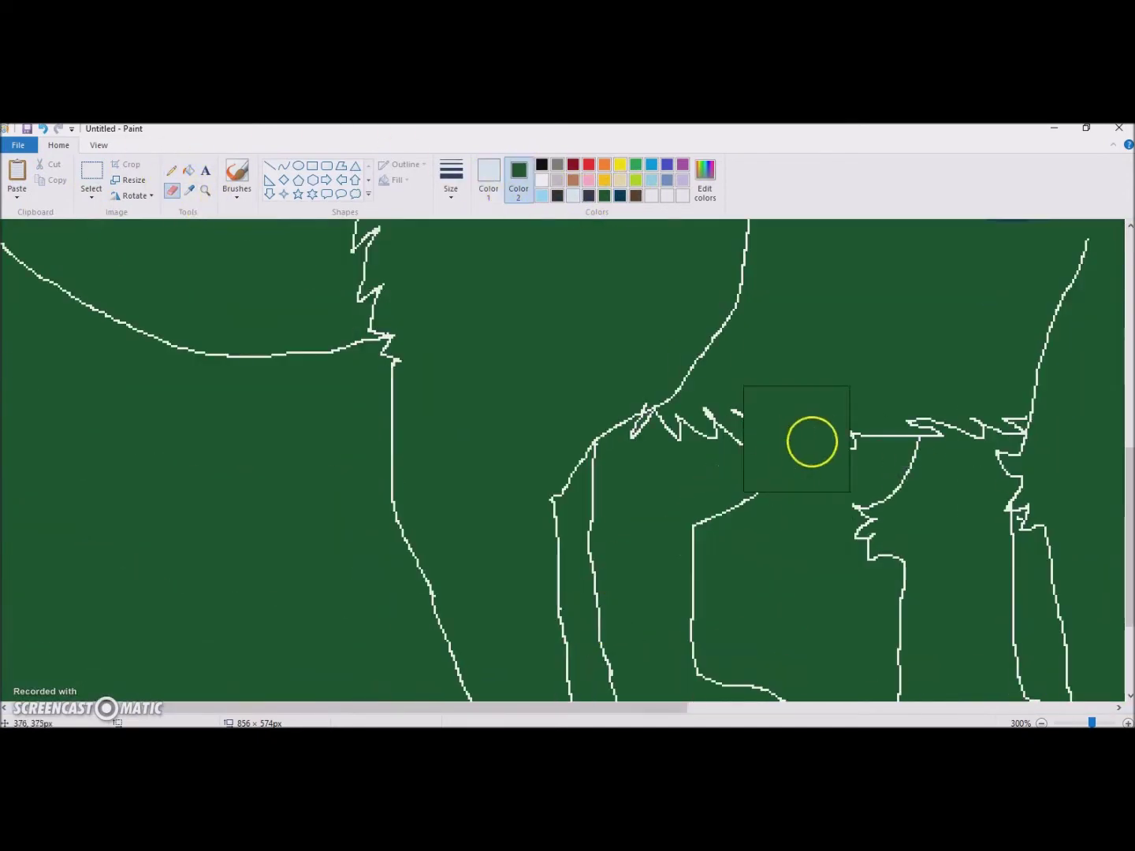
# - Set the secondary colour back to white and make the primary colour active again
pyautogui.scroll(10, 777, 466)
pyautogui.moveTo(418, 706); pyautogui.dragTo(855, 706)
pyautogui.scroll(2, 628, 545)
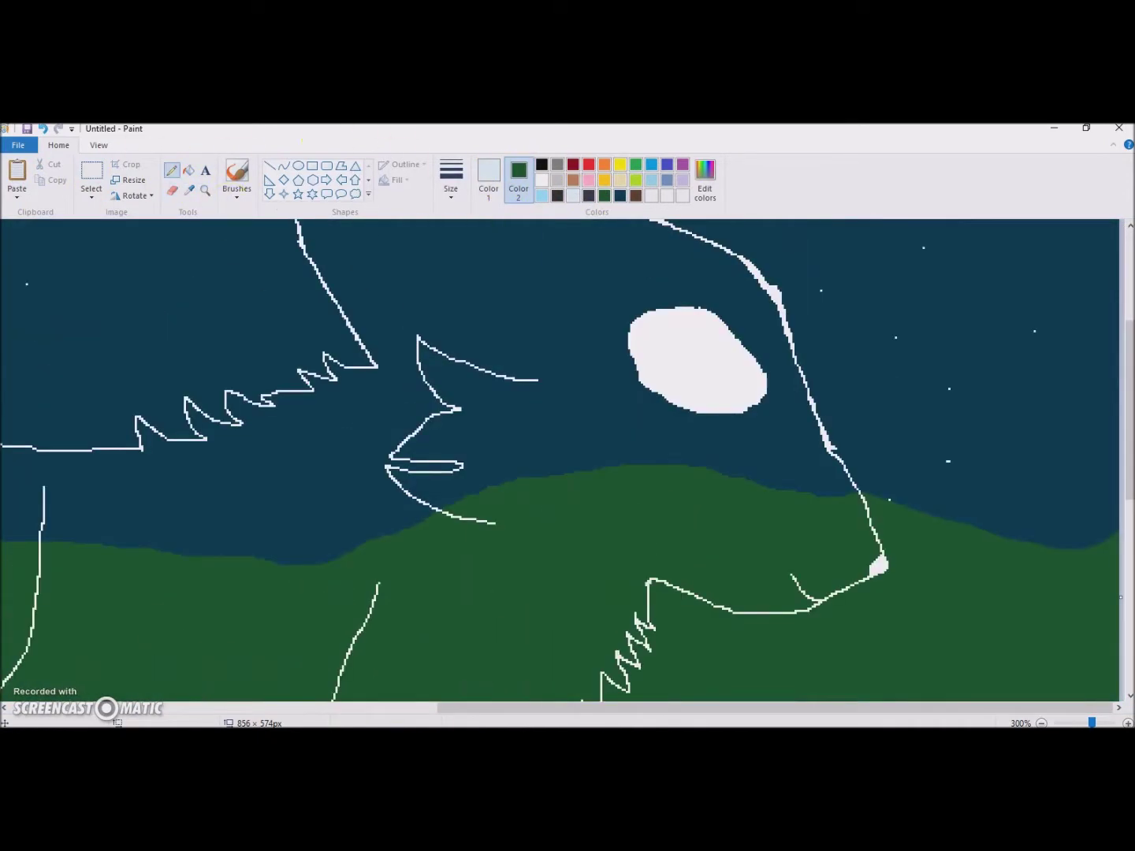
pyautogui.click(542, 180)
pyautogui.click(489, 177)
# - Try adding a red iris at the front of the white eye and undo it
pyautogui.click(205, 190)
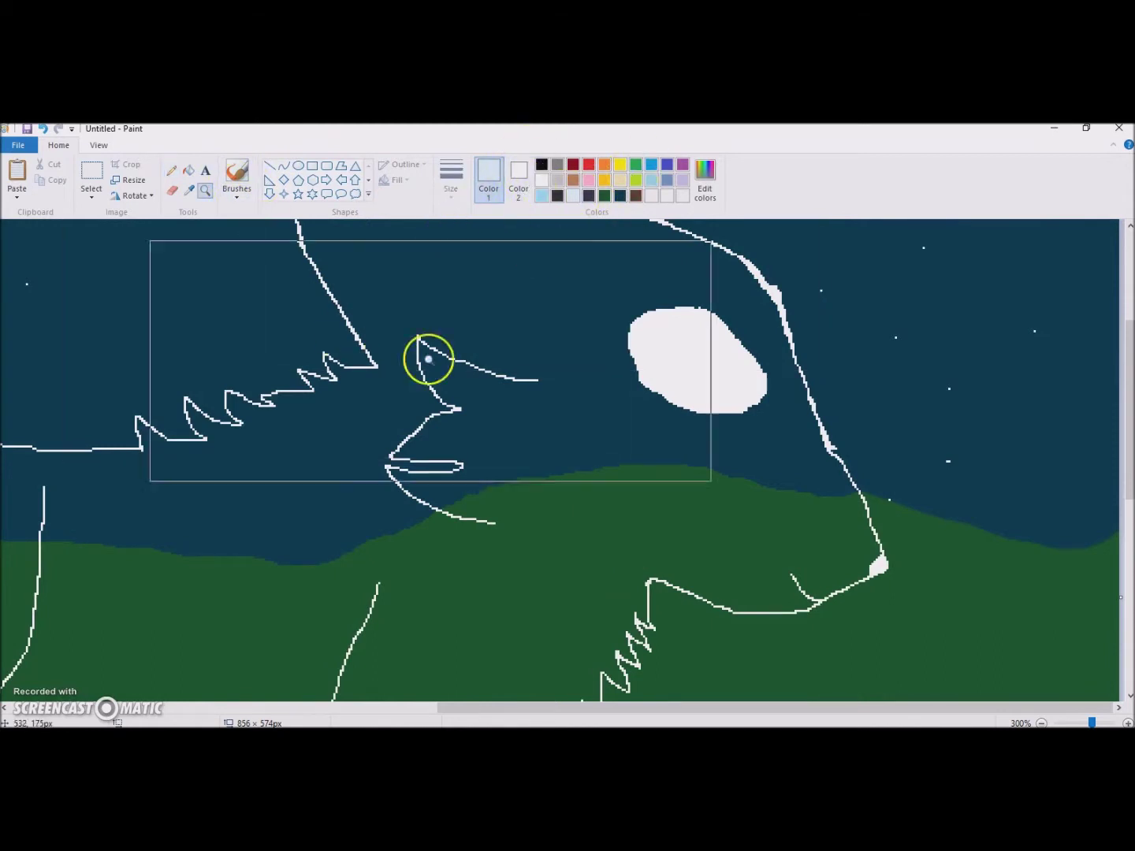
pyautogui.rightClick(208, 323)
pyautogui.click(692, 465)
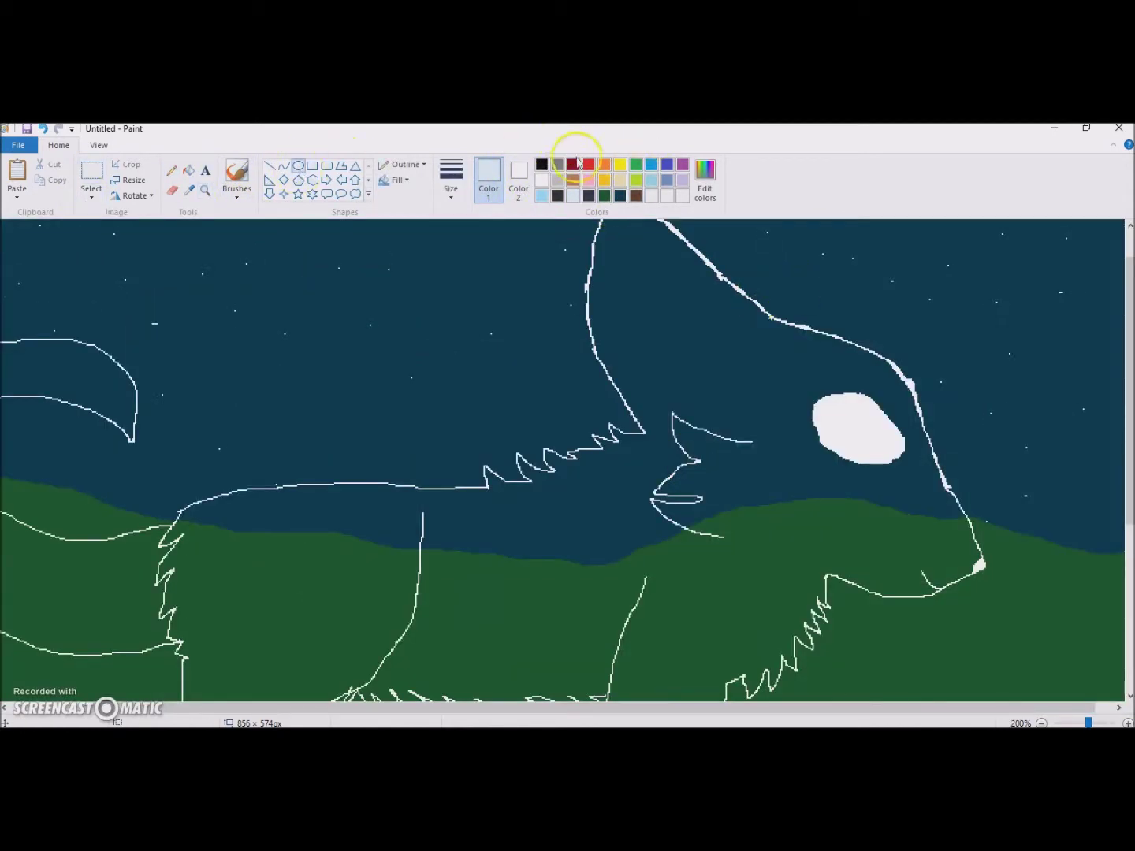
pyautogui.moveTo(880, 419); pyautogui.dragTo(892, 444)
pyautogui.click(188, 170)
pyautogui.click(890, 440)
pyautogui.scroll(-1, 928, 416)
pyautogui.scroll(1, 208, 244)
pyautogui.click(172, 171)
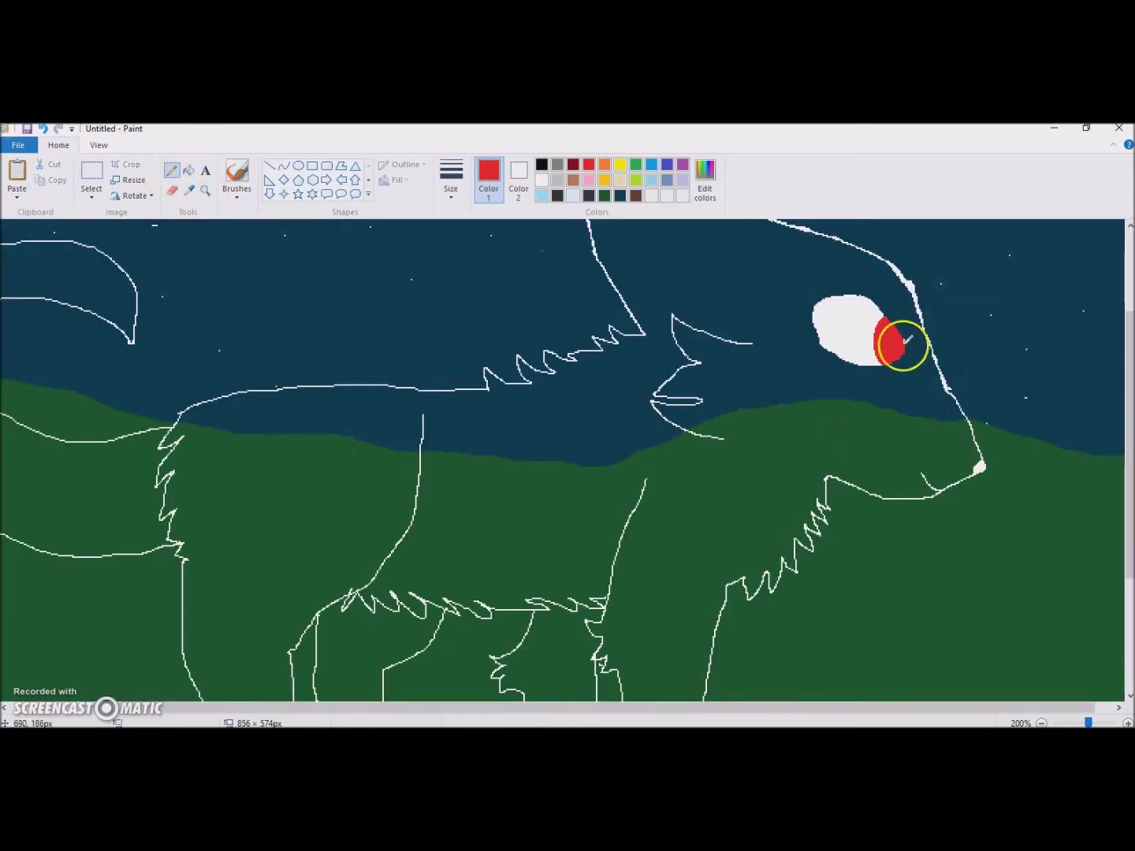
pyautogui.click(46, 128)
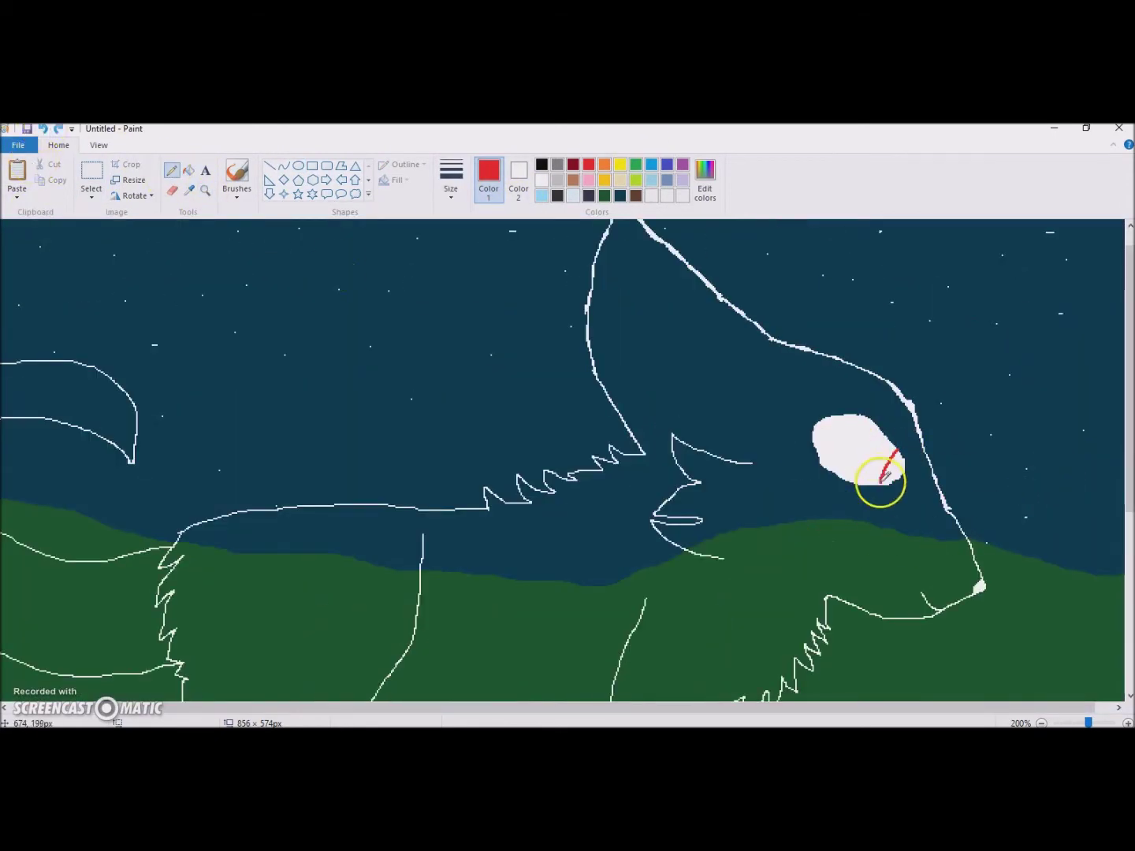
pyautogui.click(205, 189)
pyautogui.rightClick(247, 274)
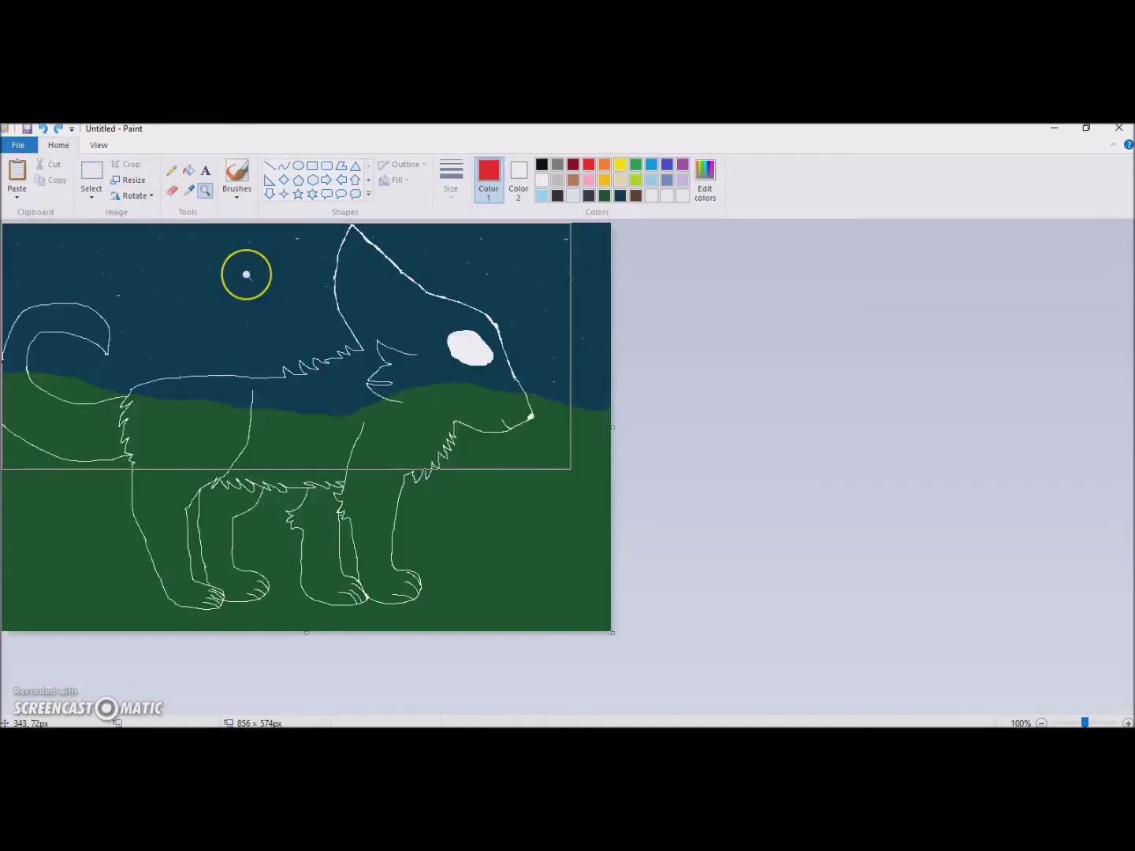
# - Switch to Chrome, look through the StarClan image results for reference and return to Paint
pyautogui.click(435, 508)
pyautogui.scroll(-1, 748, 488)
pyautogui.scroll(1, 816, 438)
pyautogui.hotkey('alt', 'Tab')
pyautogui.scroll(-3, 811, 564)
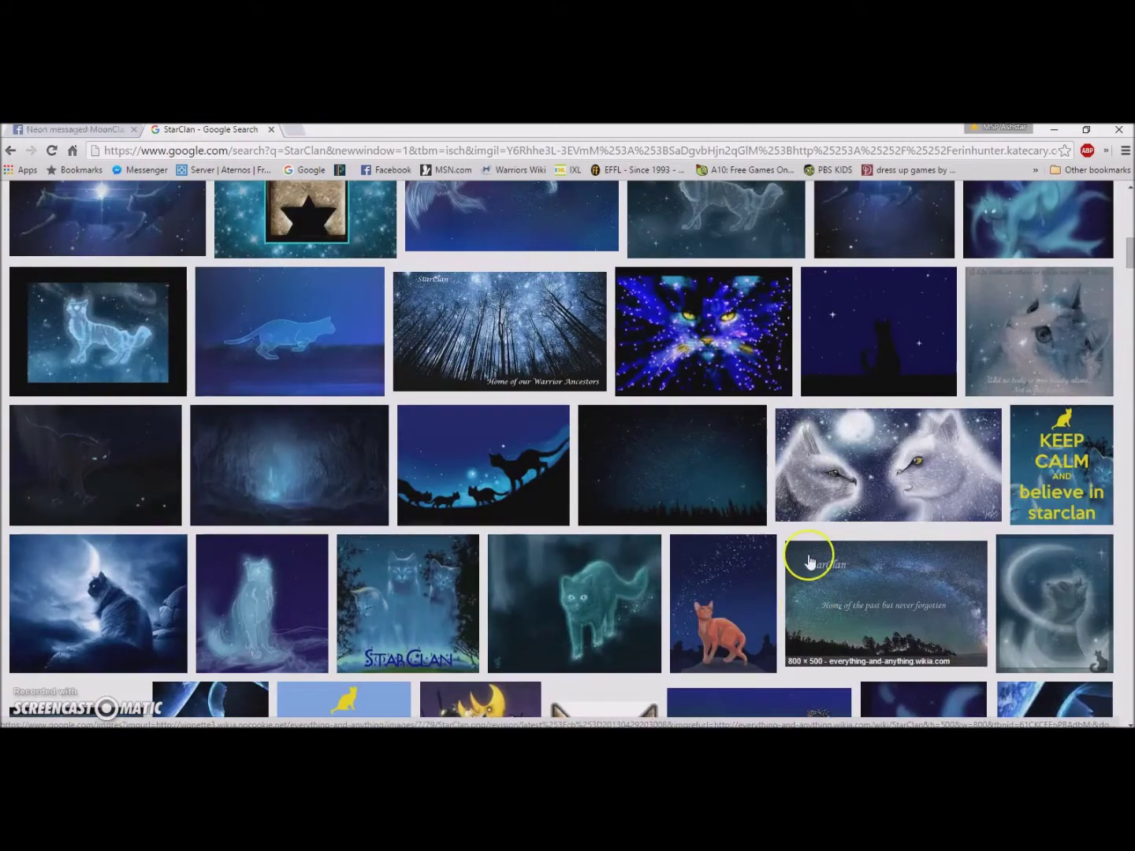
pyautogui.scroll(5, 507, 557)
pyautogui.hotkey('alt', 'Tab')
# - Mix a custom bright blue, try large brush strokes over the drawing and undo them
pyautogui.click(705, 180)
pyautogui.moveTo(644, 369)
pyautogui.mouseDown()
pyautogui.moveTo(641, 358)
pyautogui.moveTo(650, 379)
pyautogui.mouseUp()
pyautogui.click(654, 349)
pyautogui.moveTo(717, 406); pyautogui.dragTo(719, 391)
pyautogui.click(436, 528)
pyautogui.click(238, 175)
pyautogui.moveTo(546, 330)
pyautogui.mouseDown()
pyautogui.moveTo(580, 265)
pyautogui.moveTo(603, 417)
pyautogui.moveTo(622, 461)
pyautogui.mouseUp()
pyautogui.hotkey('ctrl', 'z')
pyautogui.moveTo(624, 231)
pyautogui.mouseDown()
pyautogui.moveTo(769, 359)
pyautogui.moveTo(926, 458)
pyautogui.moveTo(887, 650)
pyautogui.mouseUp()
pyautogui.click(41, 130)
# - Dot larger white stars over the sky, including inside the fox's ear, head, back and tail
pyautogui.scroll(-3, 677, 290)
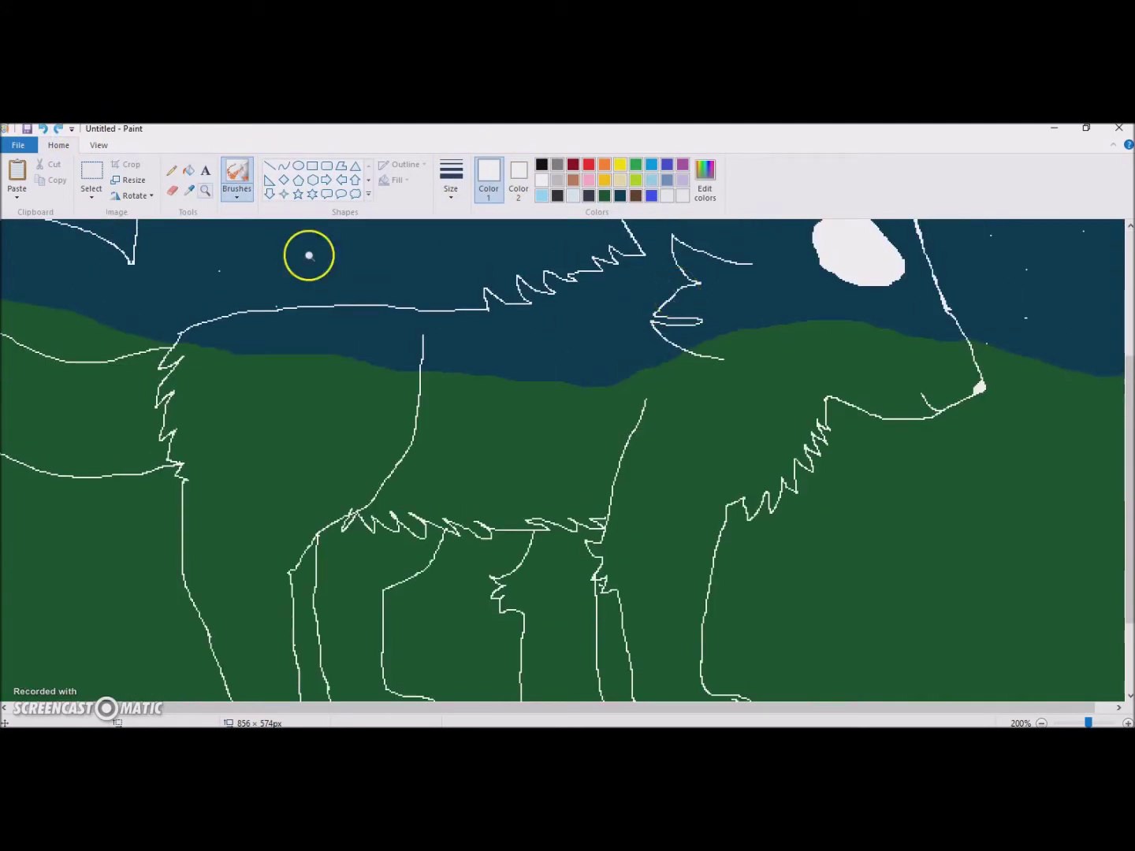
pyautogui.scroll(-1, 309, 255)
pyautogui.click(171, 170)
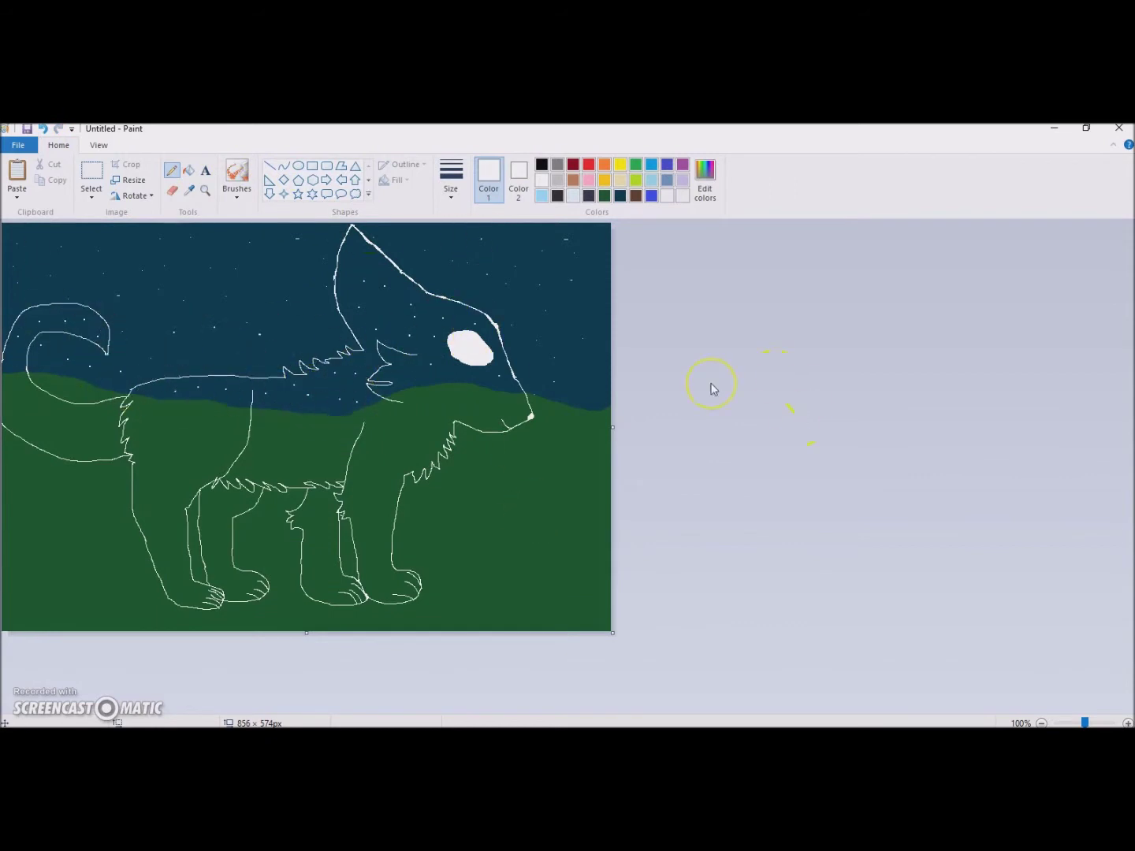
pyautogui.click(592, 296)
pyautogui.click(213, 198)
pyautogui.click(475, 320)
pyautogui.scroll(2, 710, 388)
pyautogui.scroll(-3, 423, 314)
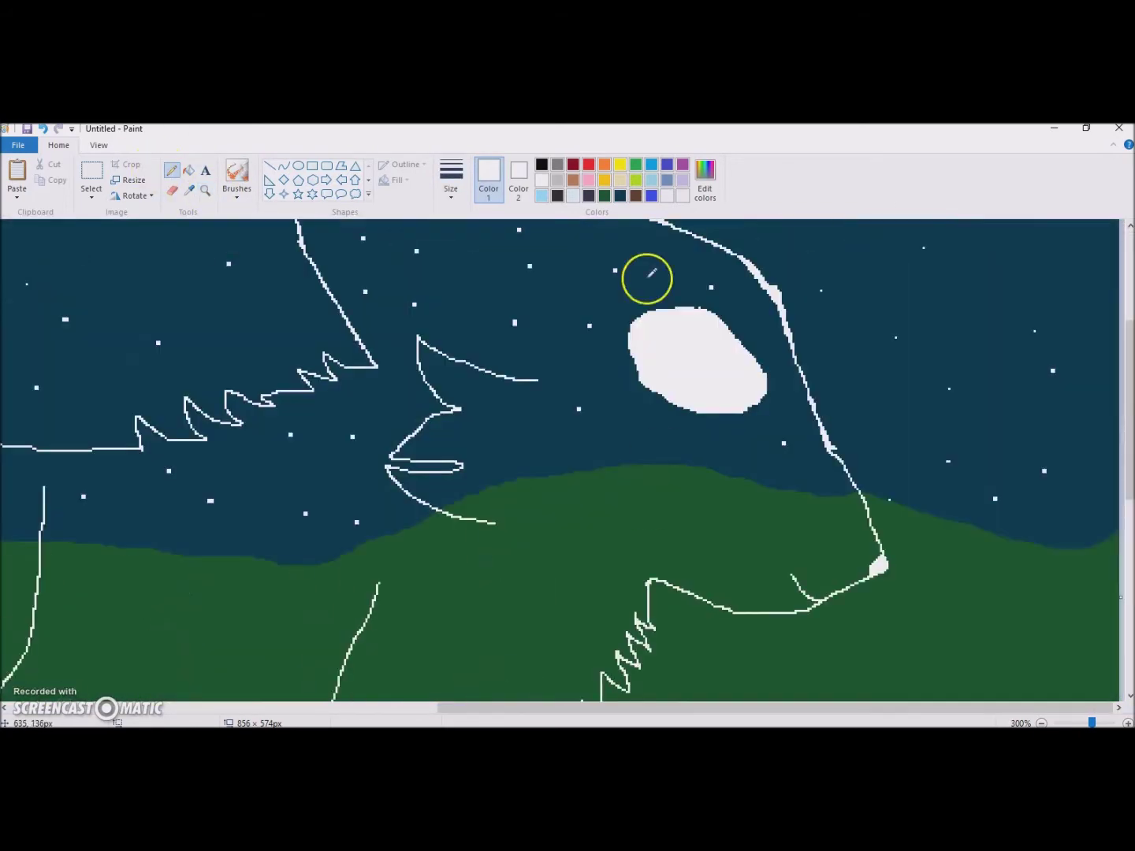
# - Draw a jagged white fur line across the end of the tail and fill the tail tip white
pyautogui.hscroll(-6, 659, 451)
pyautogui.moveTo(190, 235); pyautogui.dragTo(196, 296)
pyautogui.click(188, 170)
pyautogui.click(260, 276)
# - Draw a jagged white fur line across the near front leg and fill the paw below it white
pyautogui.scroll(-5, 426, 441)
pyautogui.hscroll(10, 874, 526)
pyautogui.scroll(-3, 873, 526)
pyautogui.moveTo(458, 481); pyautogui.dragTo(540, 451)
pyautogui.scroll(3, 544, 473)
pyautogui.click(553, 614)
pyautogui.scroll(-3, 552, 614)
# - Switch the pencil's drawing colour to a custom off-white shade
pyautogui.click(705, 177)
pyautogui.click(747, 310)
pyautogui.click(173, 172)
# - Examine the fox's head, legs and tail and the drawing as a whole for remaining details
pyautogui.scroll(6, 728, 562)
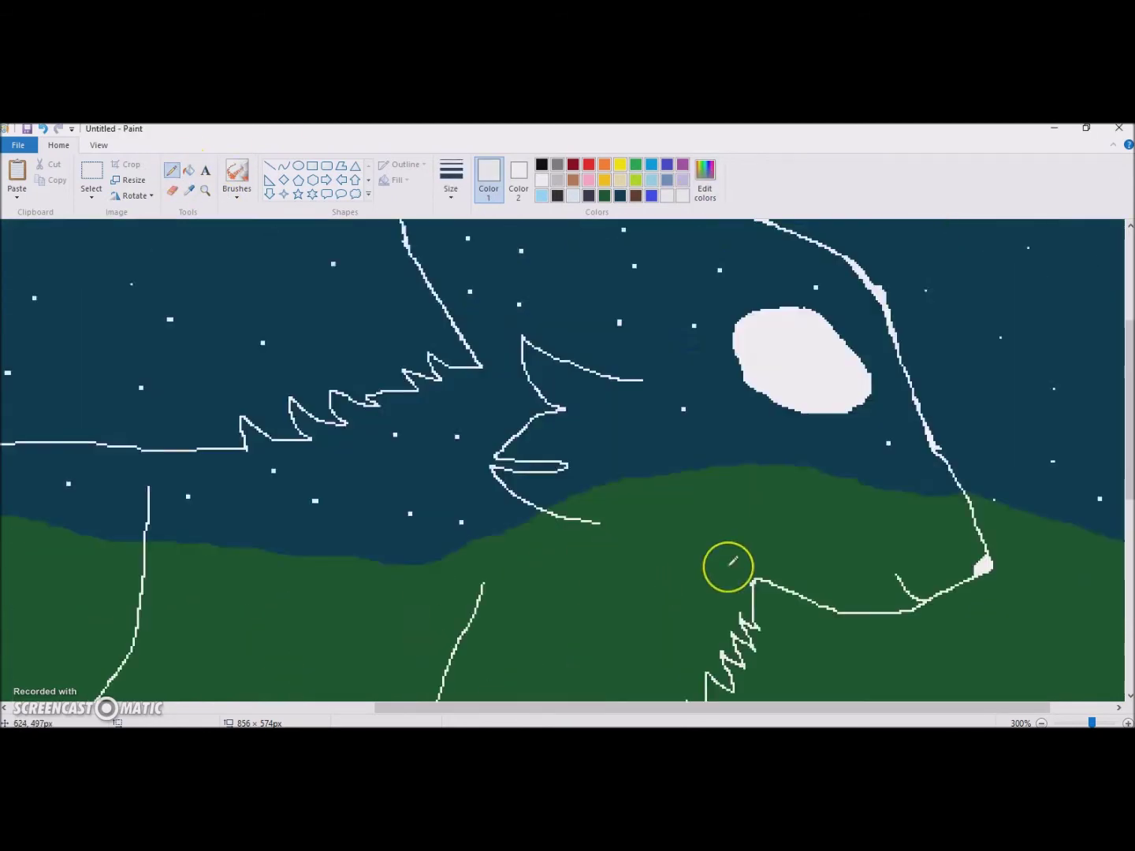
pyautogui.scroll(-5, 730, 559)
pyautogui.scroll(6, 653, 689)
pyautogui.hscroll(-5, 375, 663)
pyautogui.scroll(-2, 376, 654)
pyautogui.click(205, 190)
pyautogui.rightClick(356, 324)
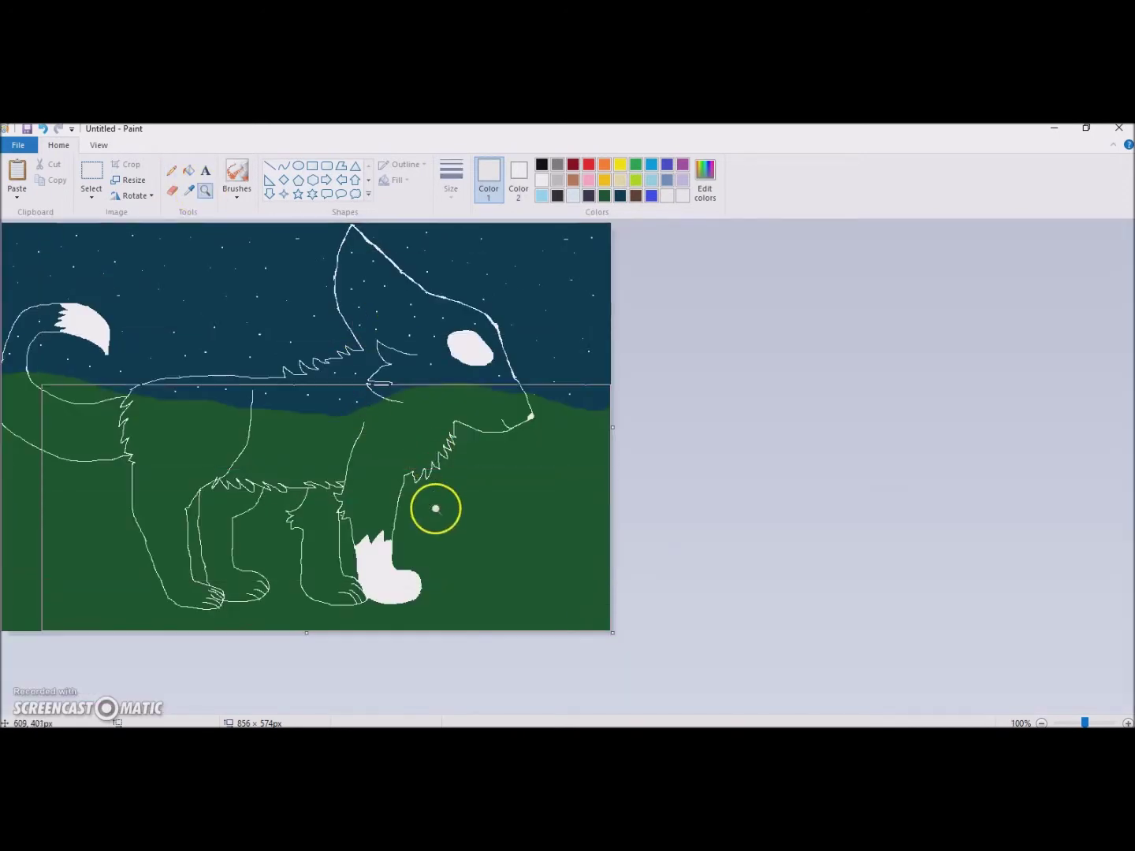
pyautogui.click(436, 507)
pyautogui.scroll(2, 848, 309)
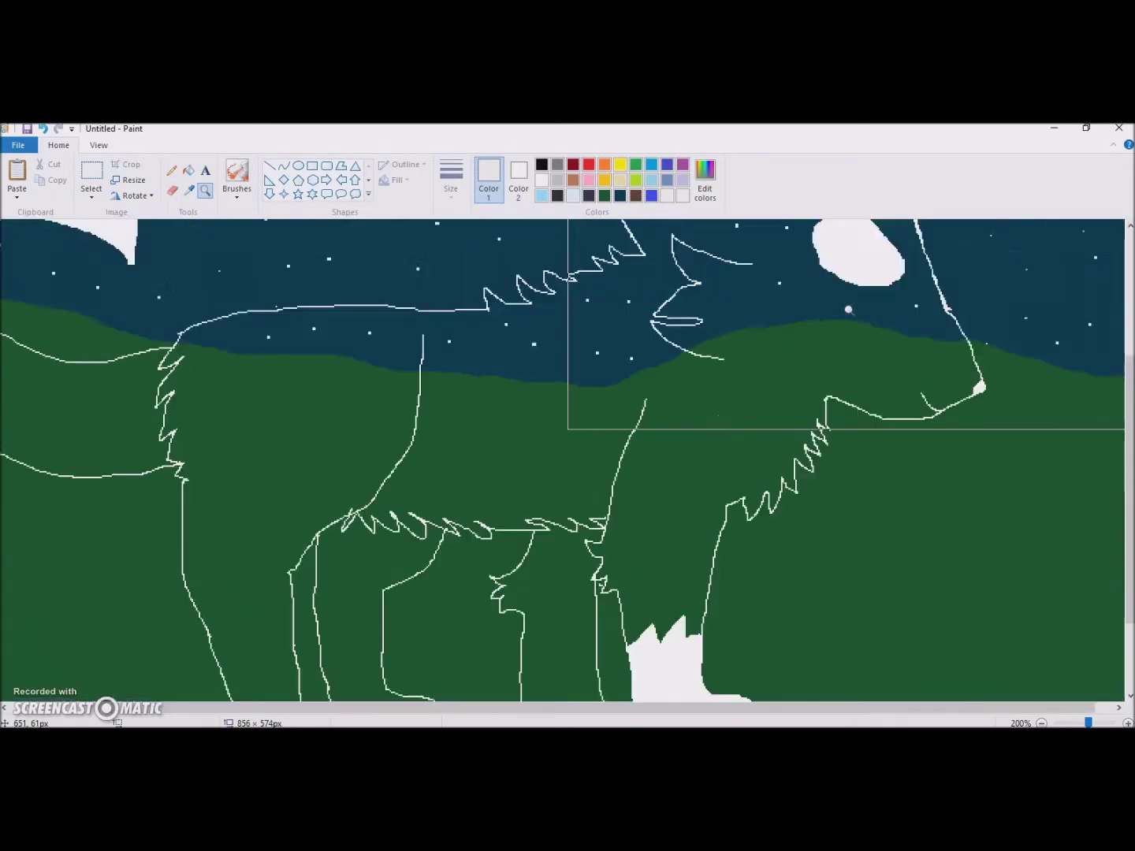
pyautogui.scroll(3, 56, 674)
pyautogui.rightClick(56, 674)
# - Add the black text "May StarClan" on two lines over the sky in Blackadder ITC, size 72
pyautogui.click(205, 171)
pyautogui.click(541, 164)
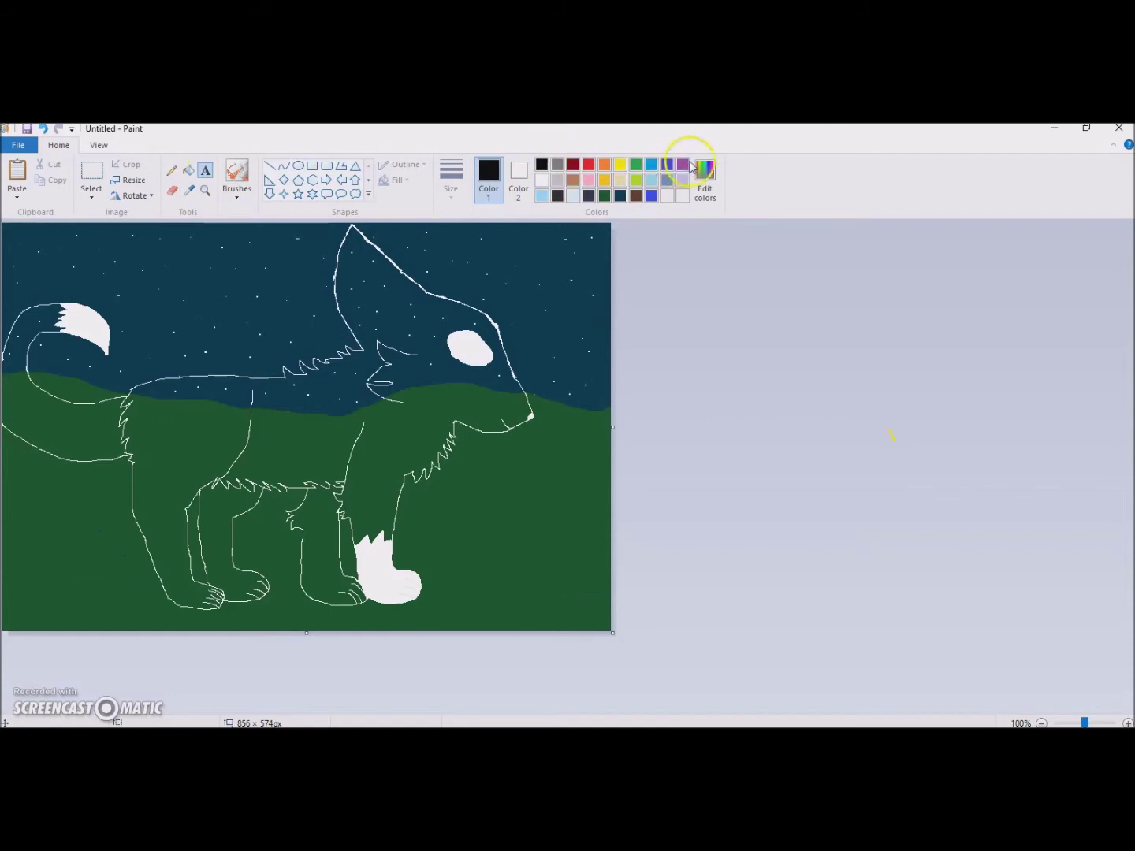
pyautogui.moveTo(38, 224); pyautogui.dragTo(373, 342)
pyautogui.click(171, 170)
pyautogui.click(126, 362)
pyautogui.write('May StarClan')
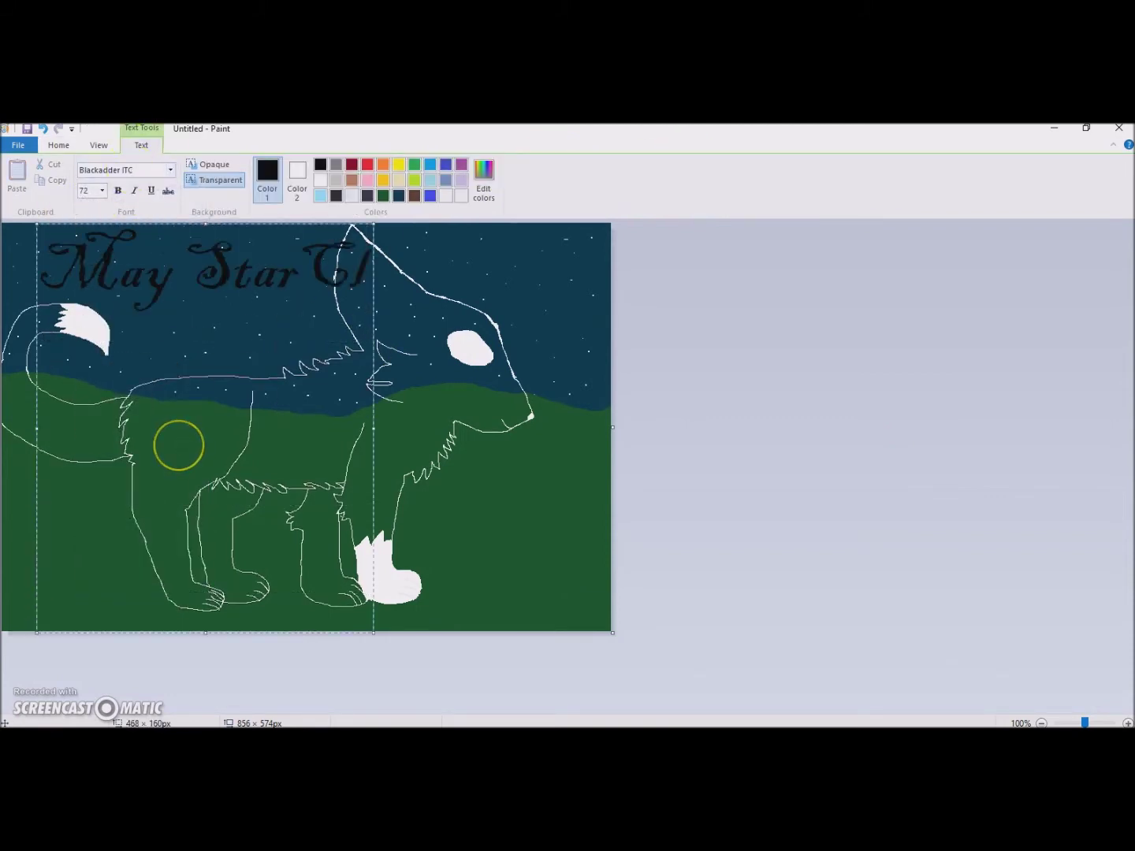
pyautogui.click(679, 320)
# - Add the black text "Light your path" along the canvas's lower edge and move it toward the middle
pyautogui.click(8, 552)
pyautogui.write('Light your path')
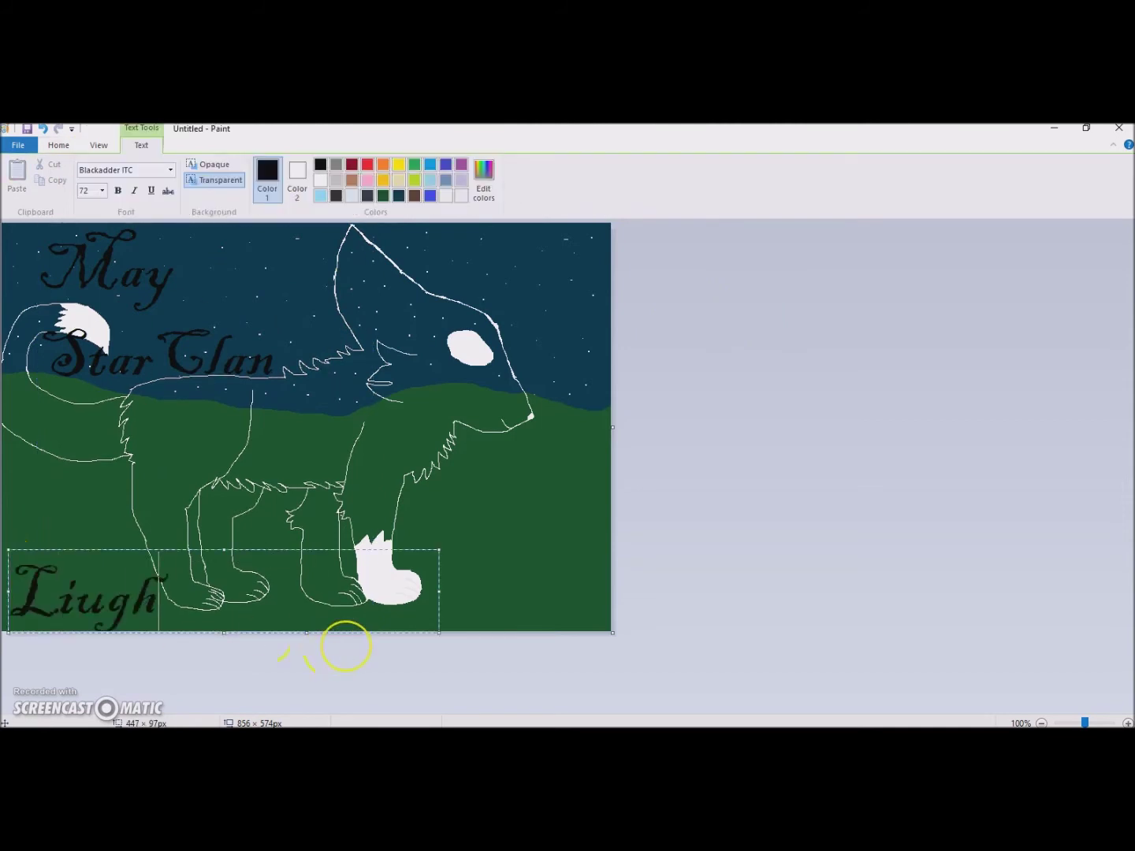
pyautogui.moveTo(322, 578); pyautogui.dragTo(408, 589)
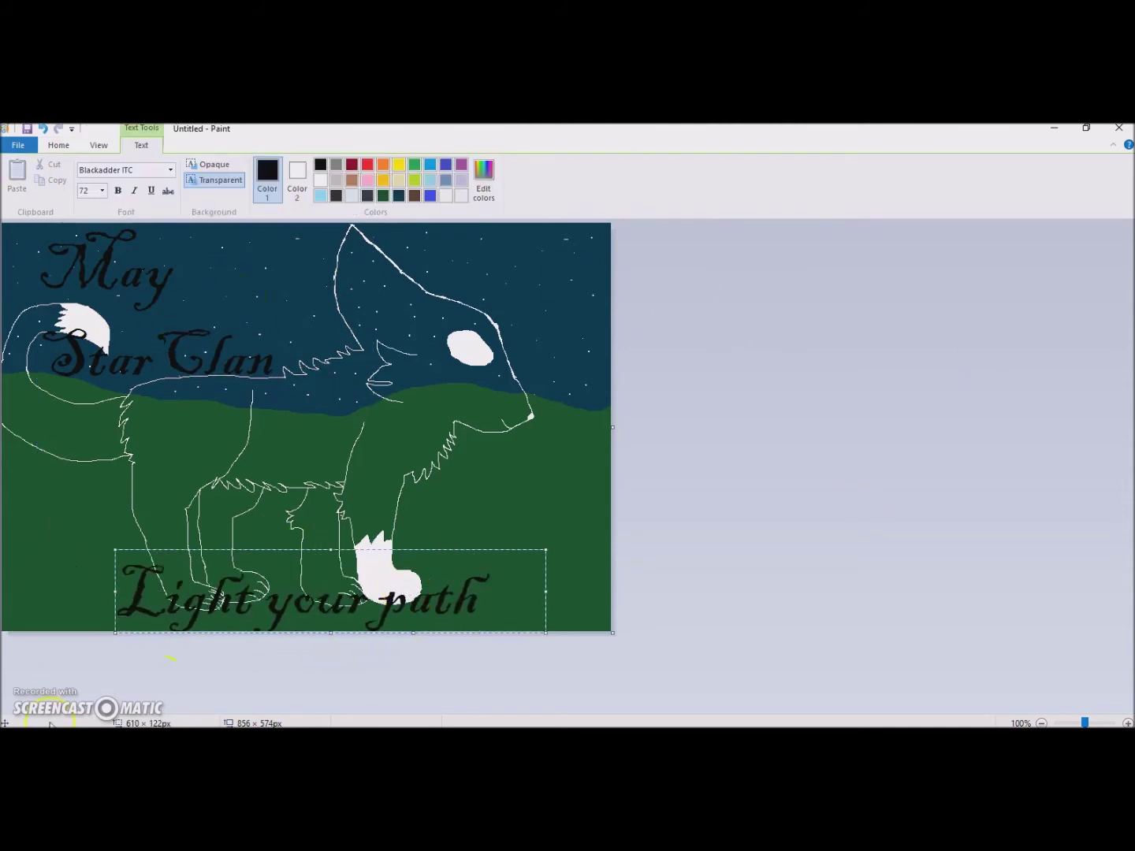